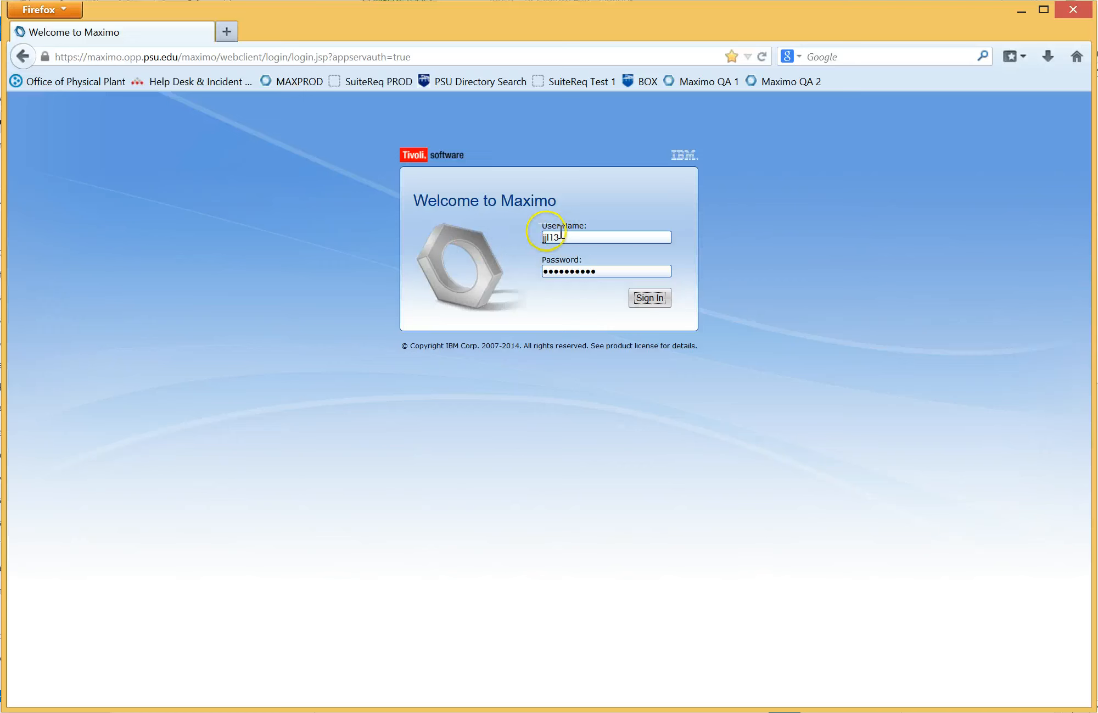
Step: Sign in to Maximo and open the Where Clause query editor in Work Order Tracking
left_click(665, 302)
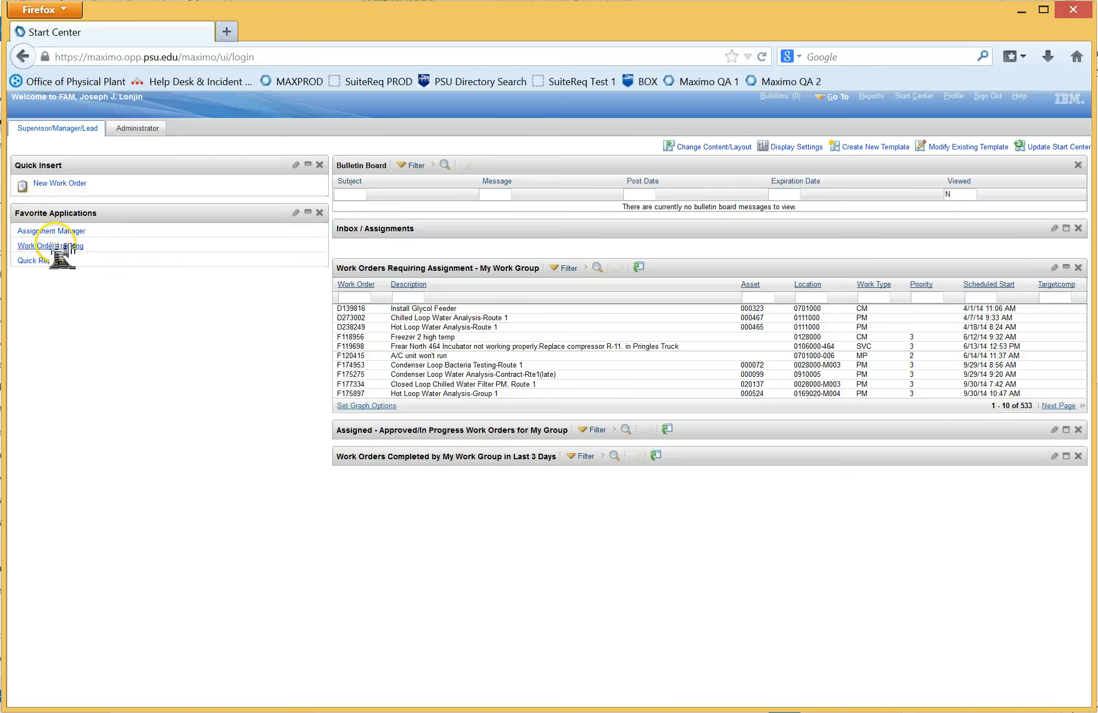
left_click(839, 97)
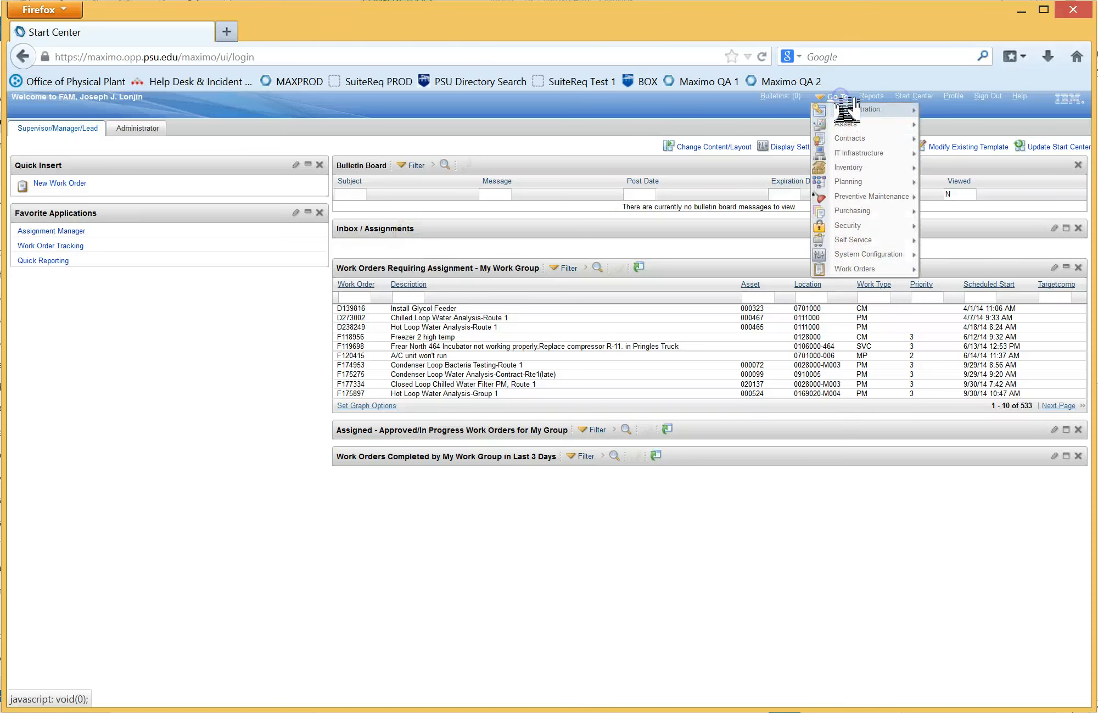
left_click(858, 268)
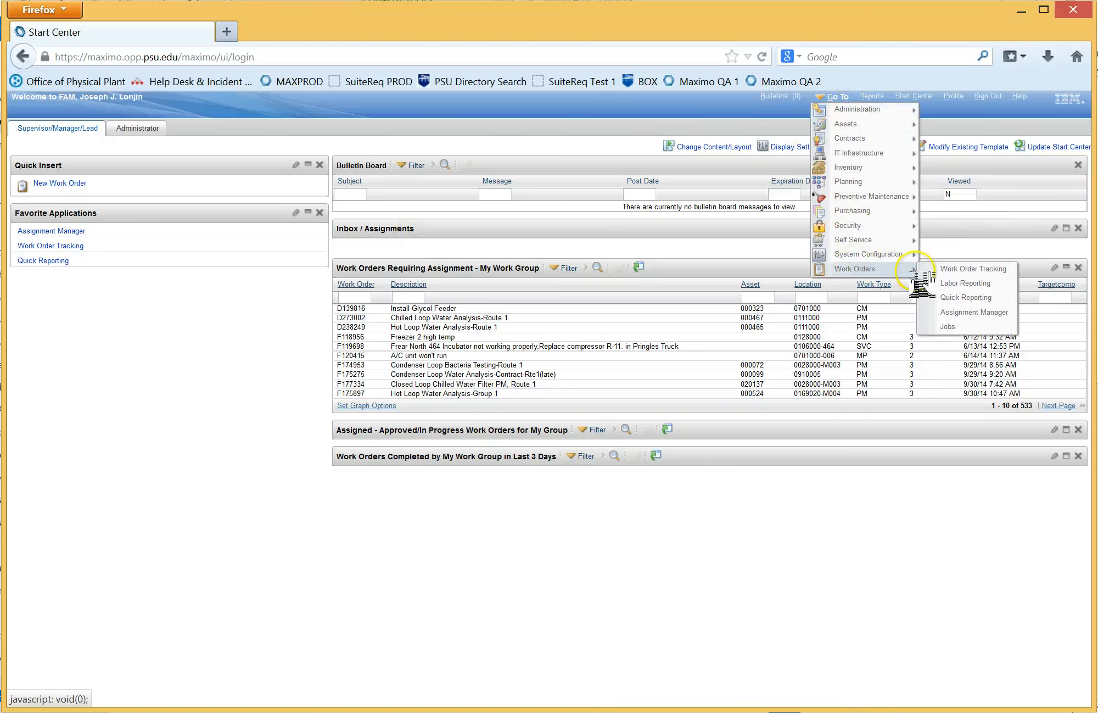
left_click(955, 270)
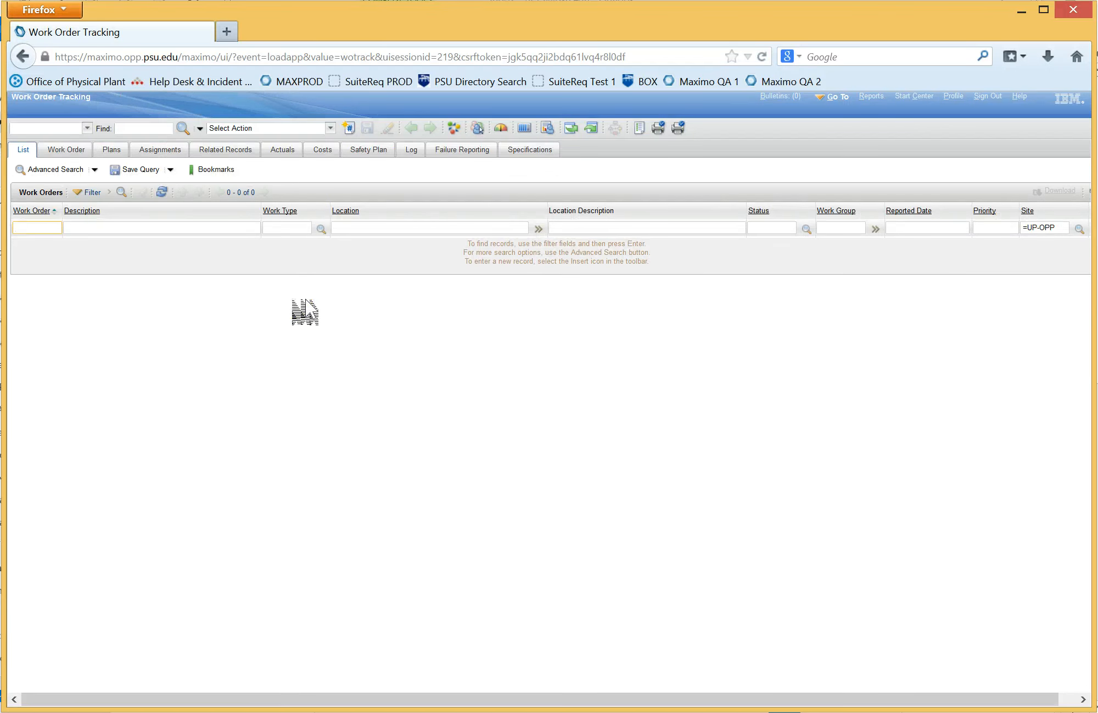
left_click(96, 170)
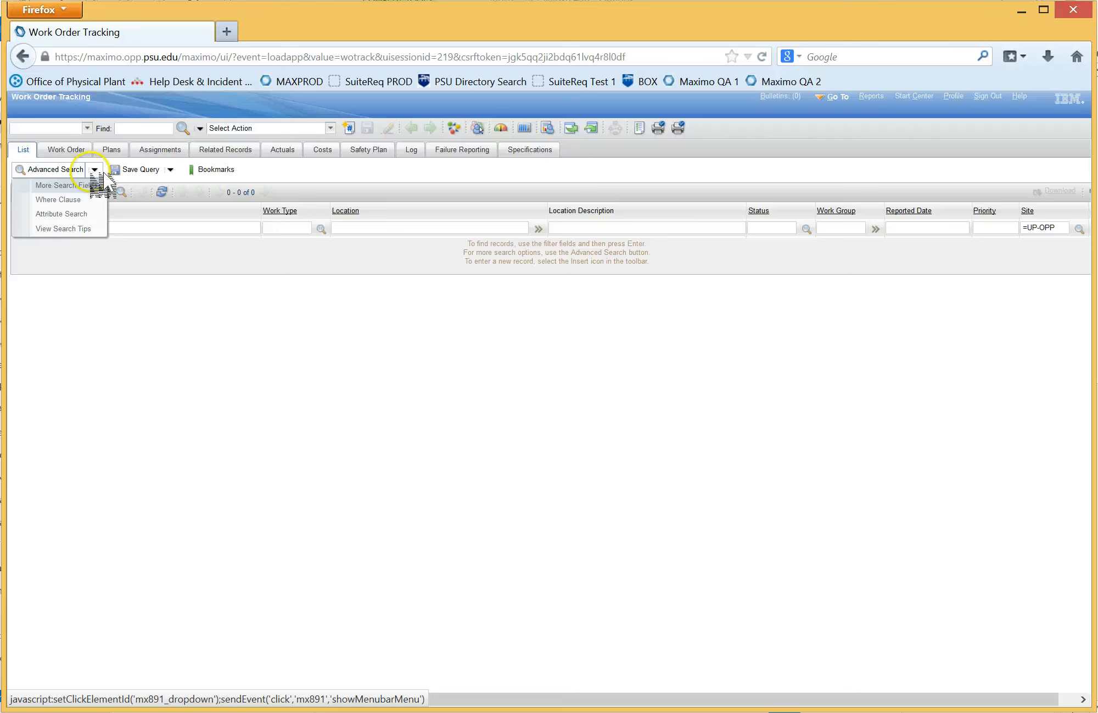
left_click(60, 199)
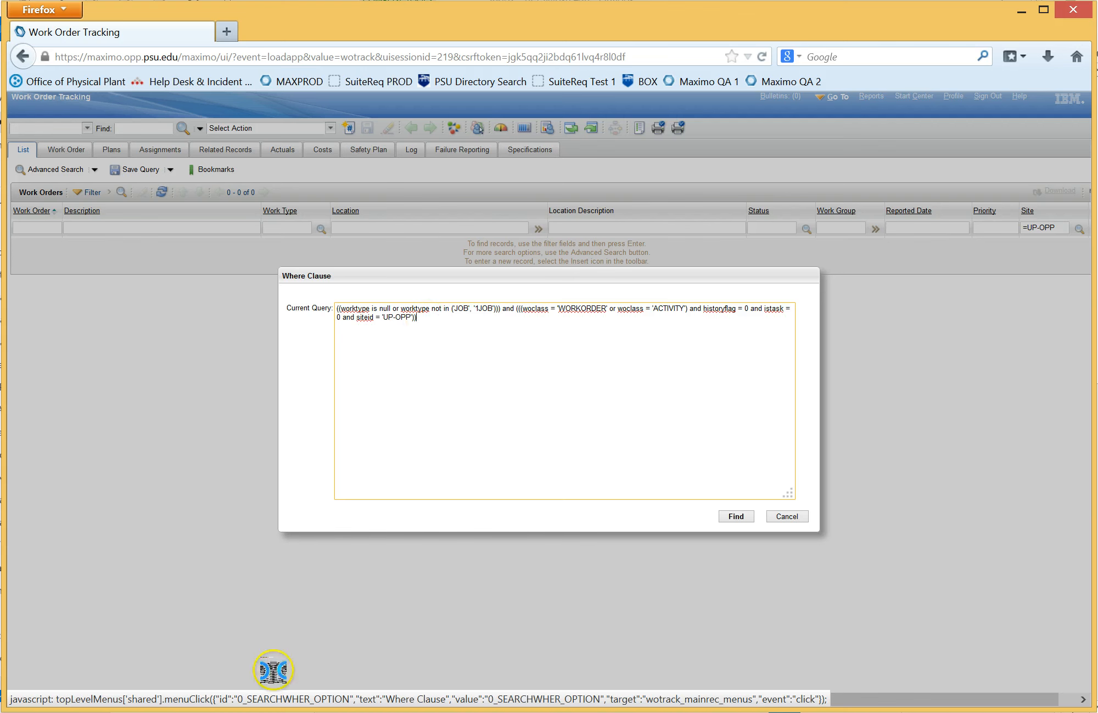
Step: Switch to Outlook and copy the full where clause code, from the status conditions through "order by worktype", from the draft reply
key("alt+Tab")
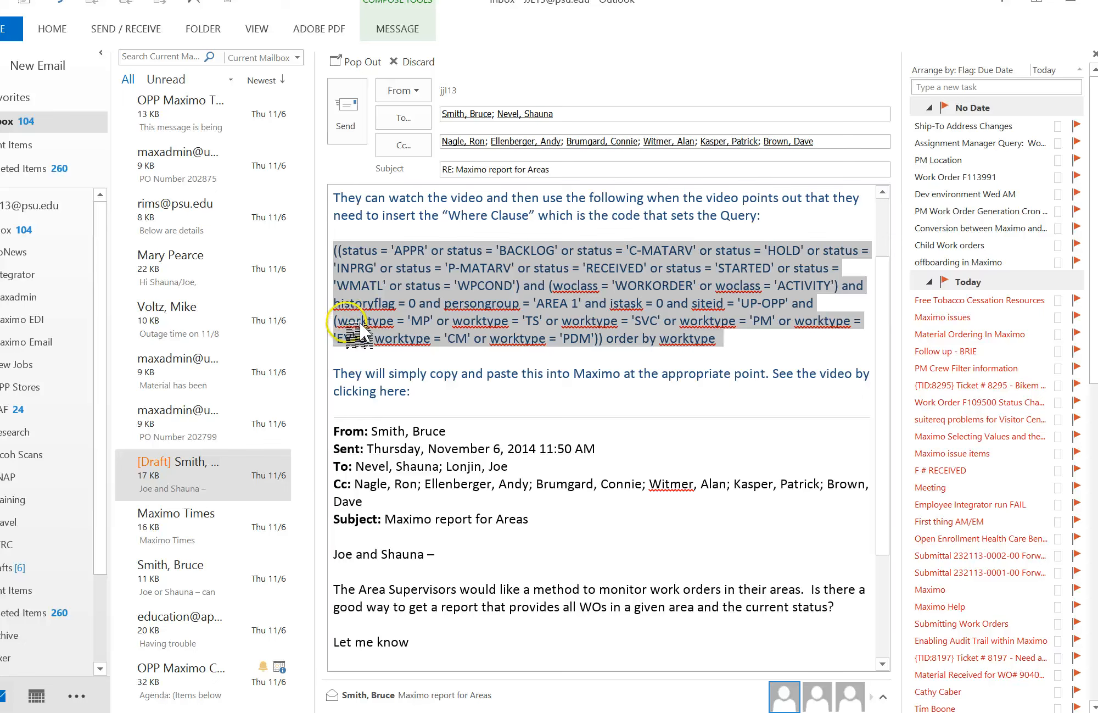
left_click(637, 361)
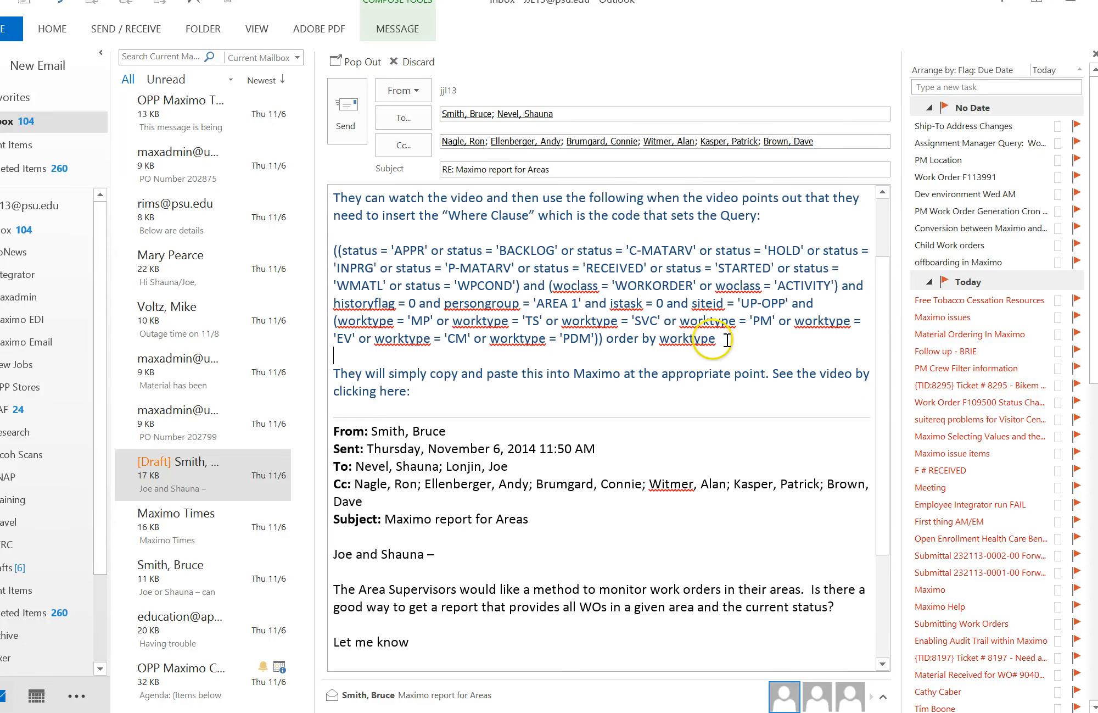
left_click_drag(729, 340, 349, 251)
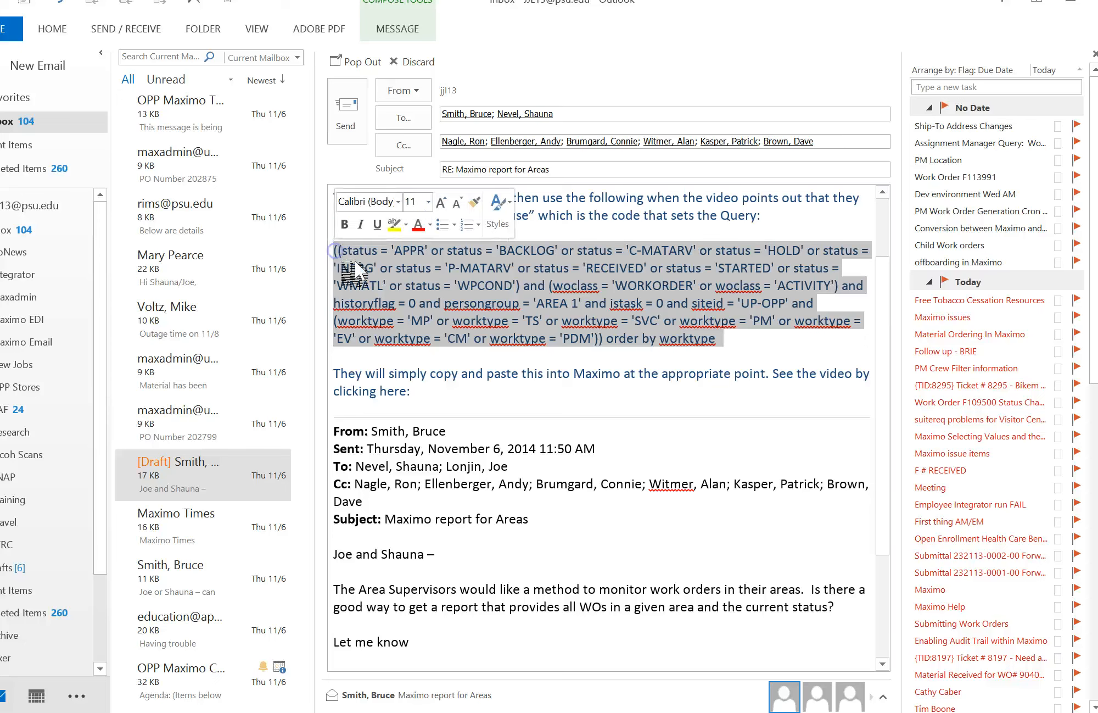
right_click(500, 291)
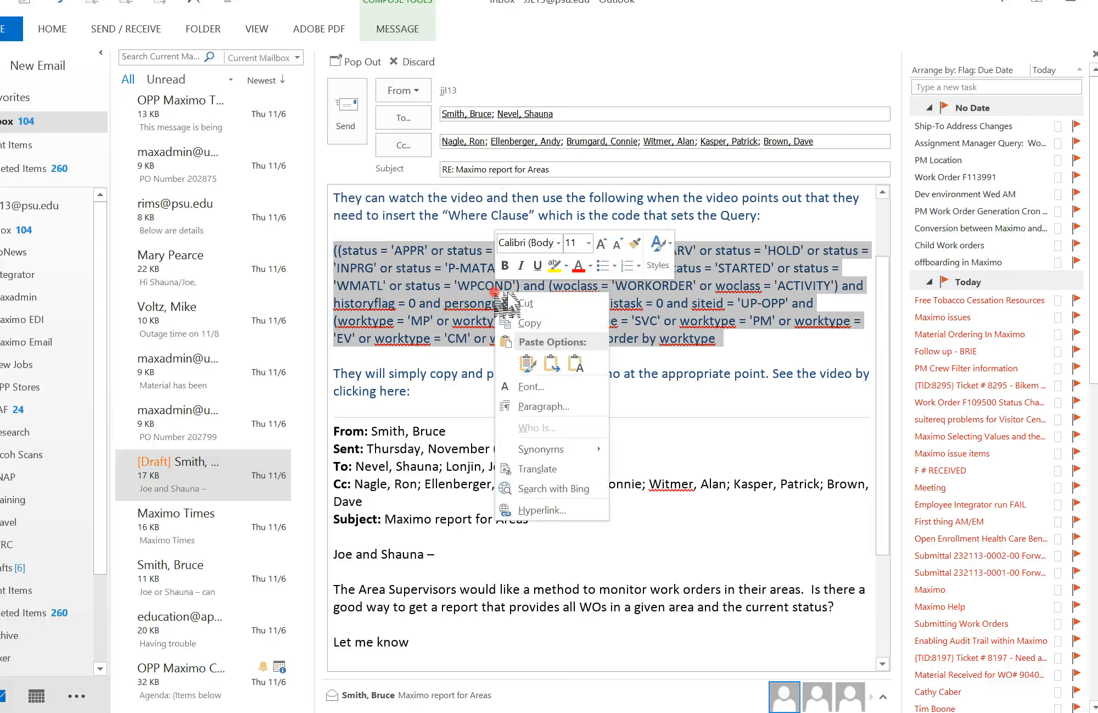
left_click(529, 323)
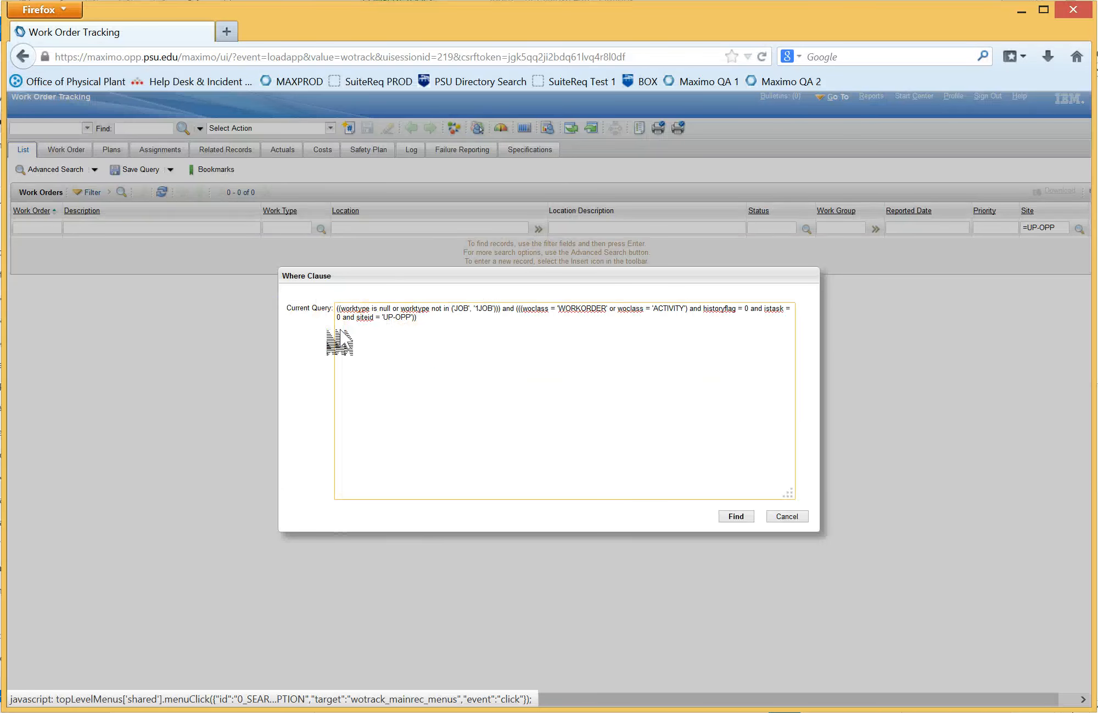
Step: Back in Maximo, replace the entire current query in the Where Clause editor with the copied code
left_click_drag(428, 324, 341, 307)
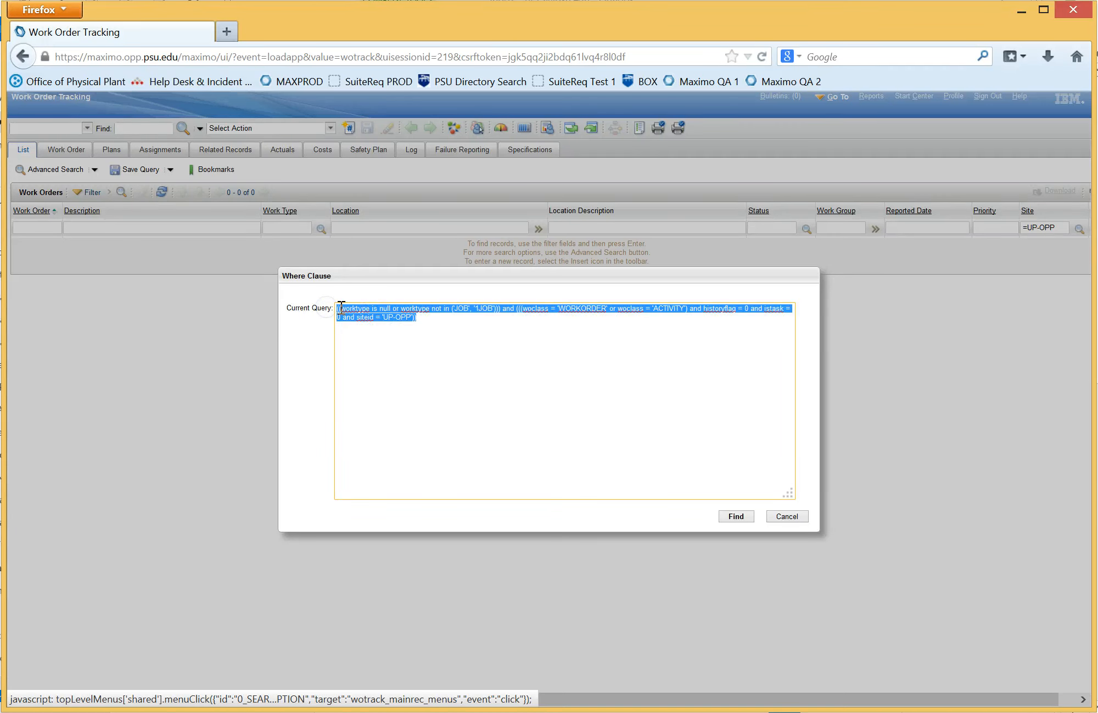
key("Delete")
left_click(352, 310)
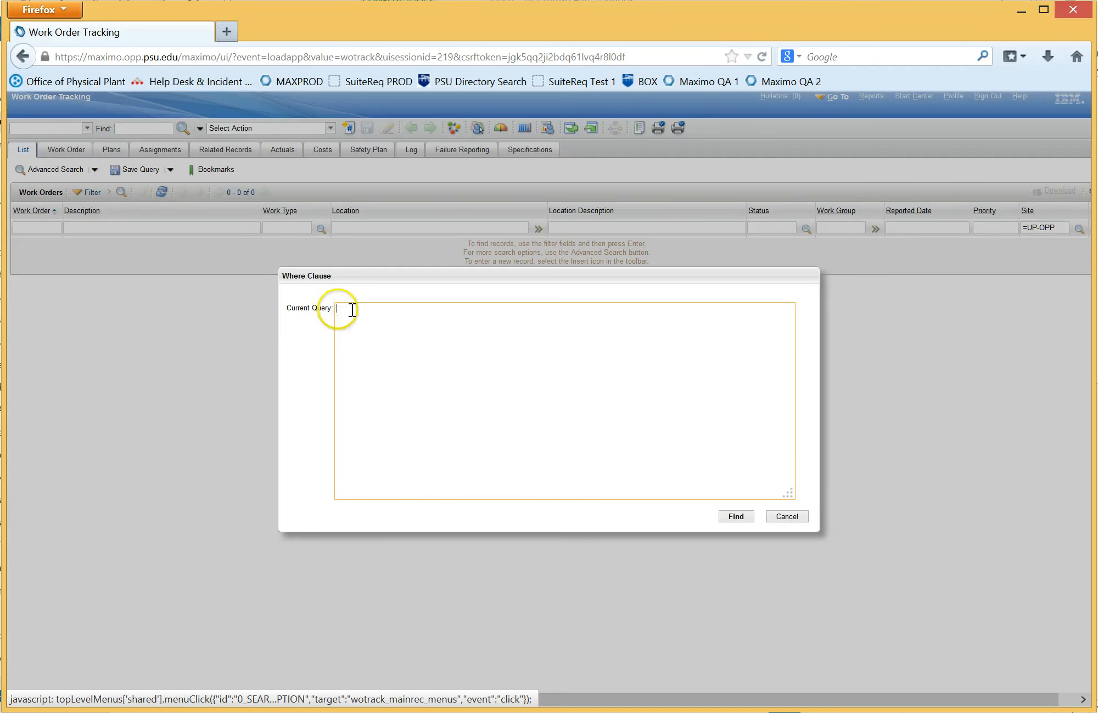
right_click(352, 310)
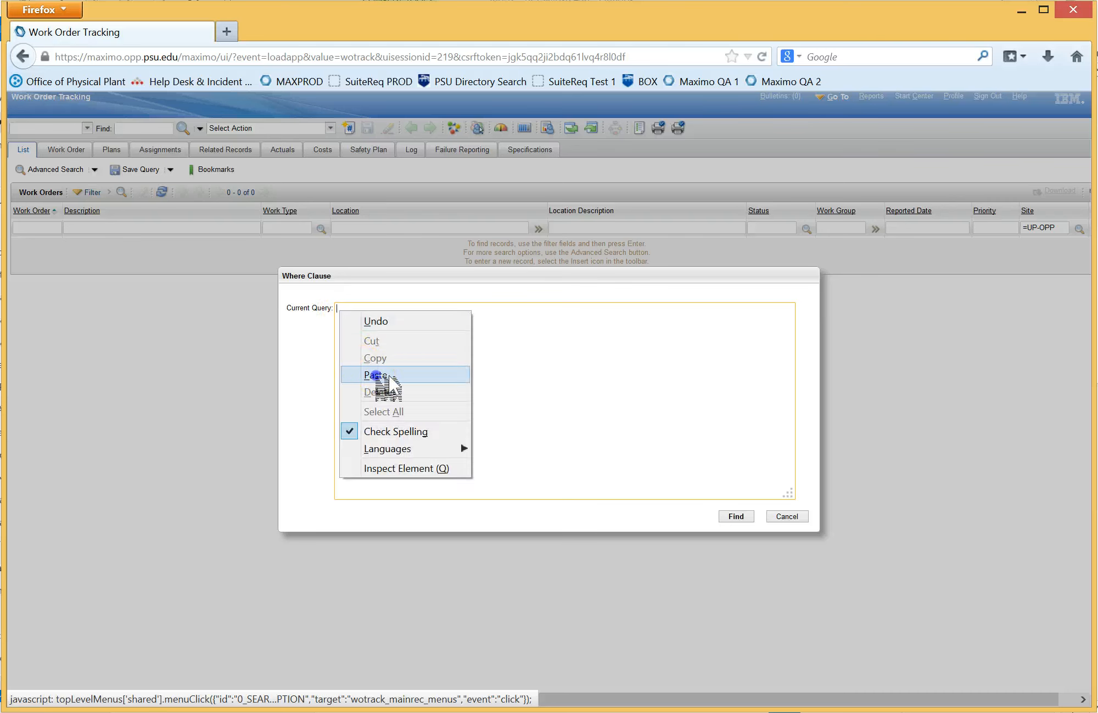
left_click(379, 376)
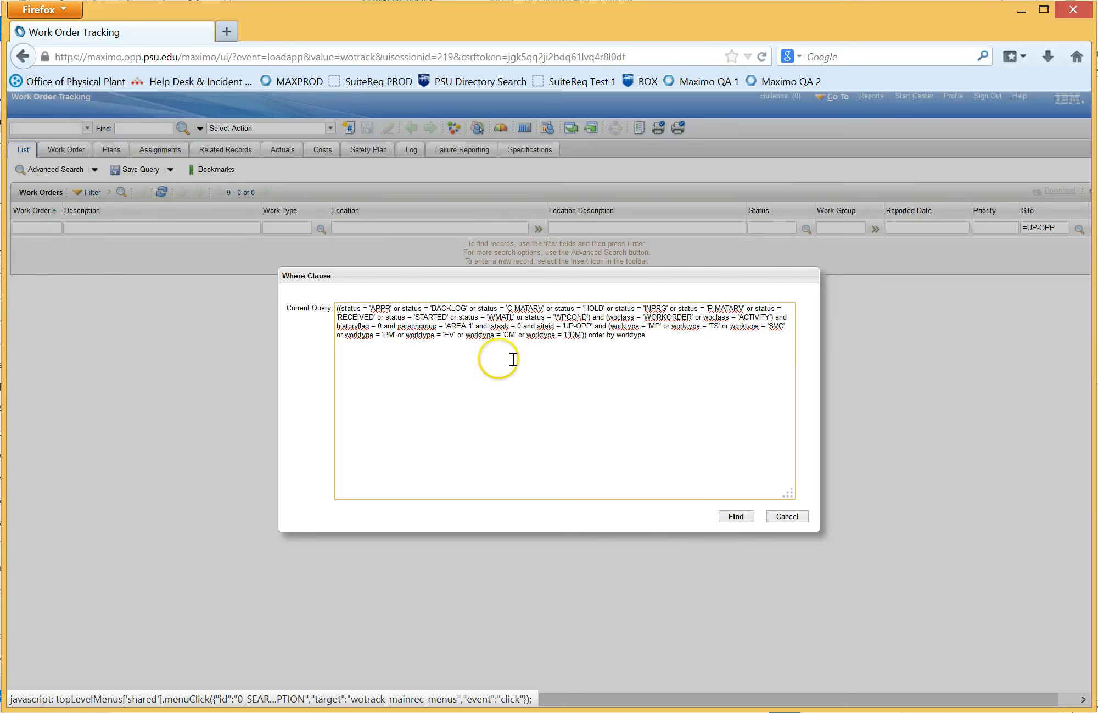
Step: Change the persongroup value in the where clause to 'AREA 2' and run the query
left_click_drag(446, 325, 481, 327)
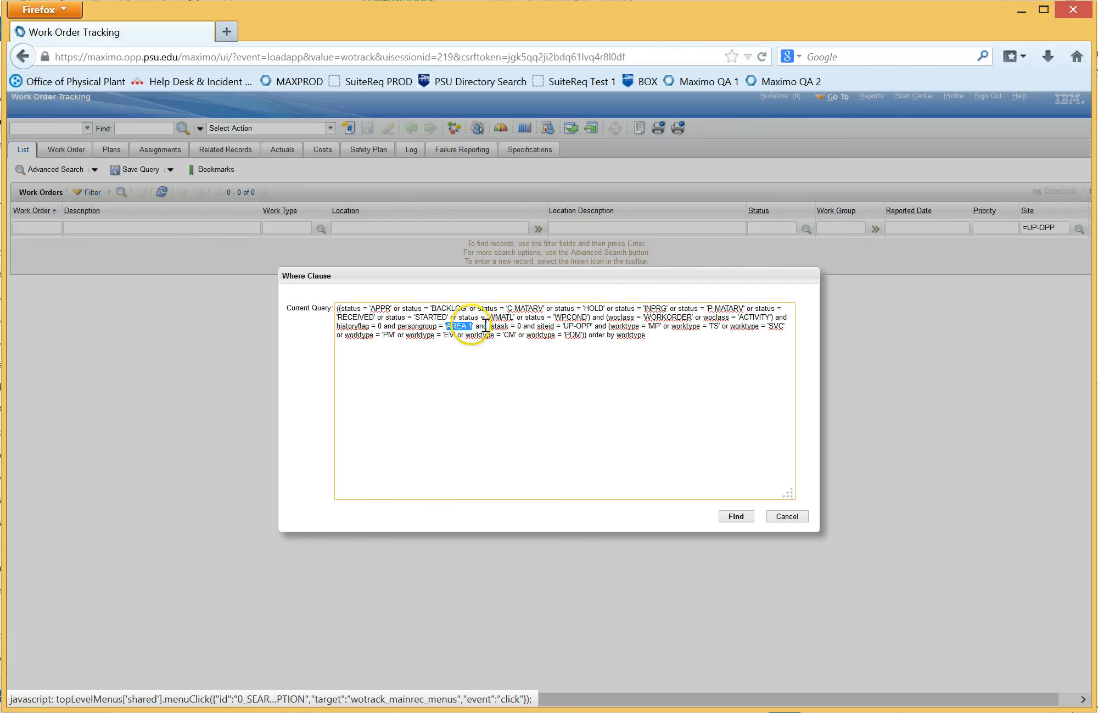
left_click(487, 326)
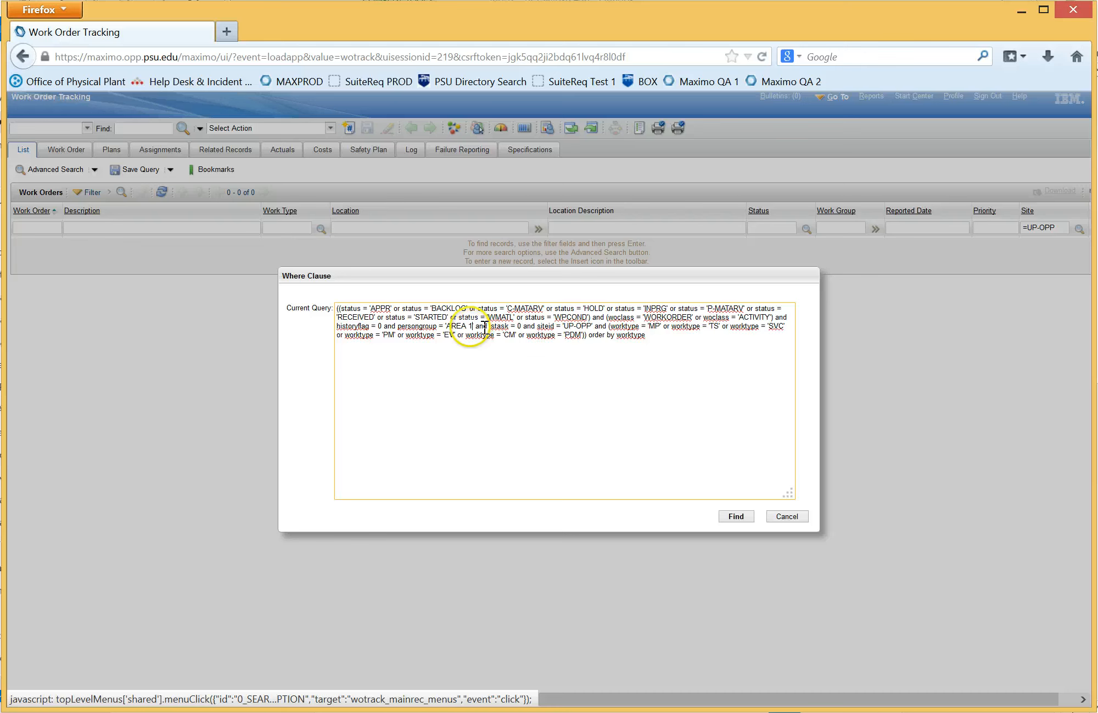
left_click(471, 326)
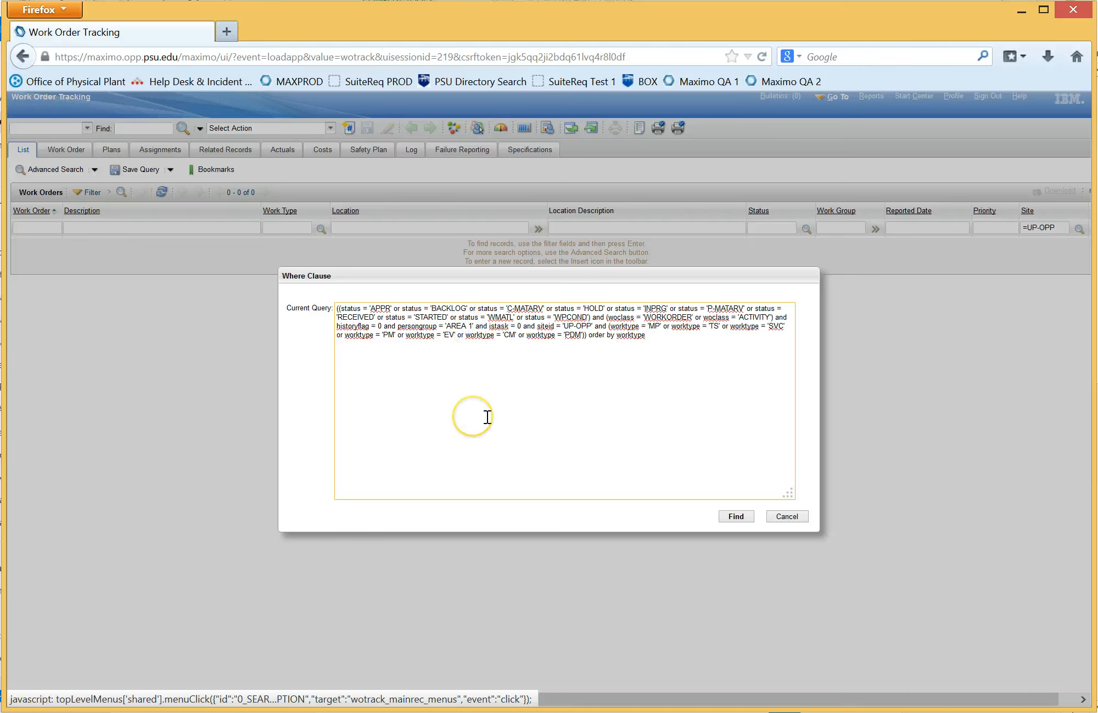
key("BackSpace")
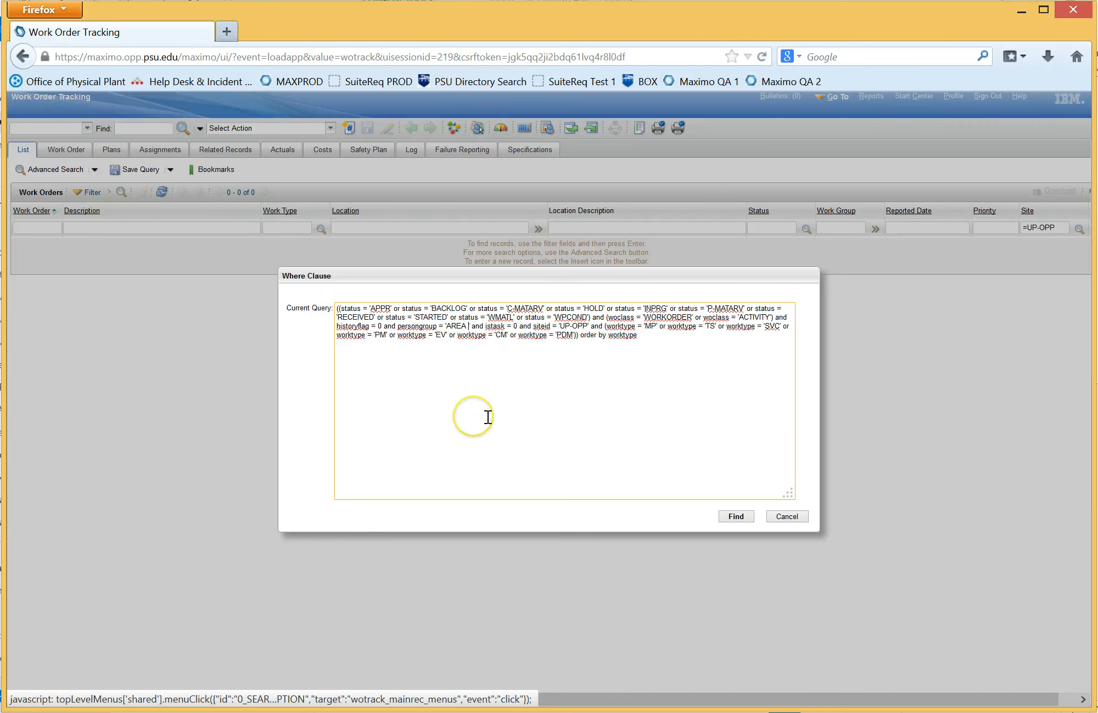
type("2")
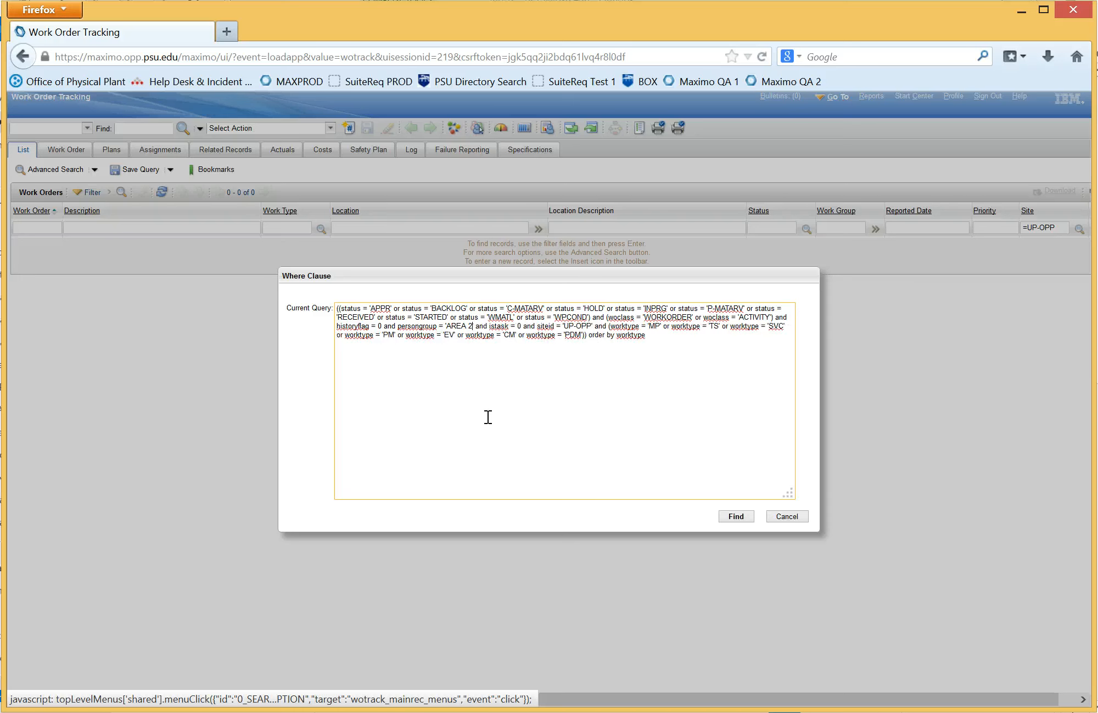
left_click(737, 518)
left_click(738, 516)
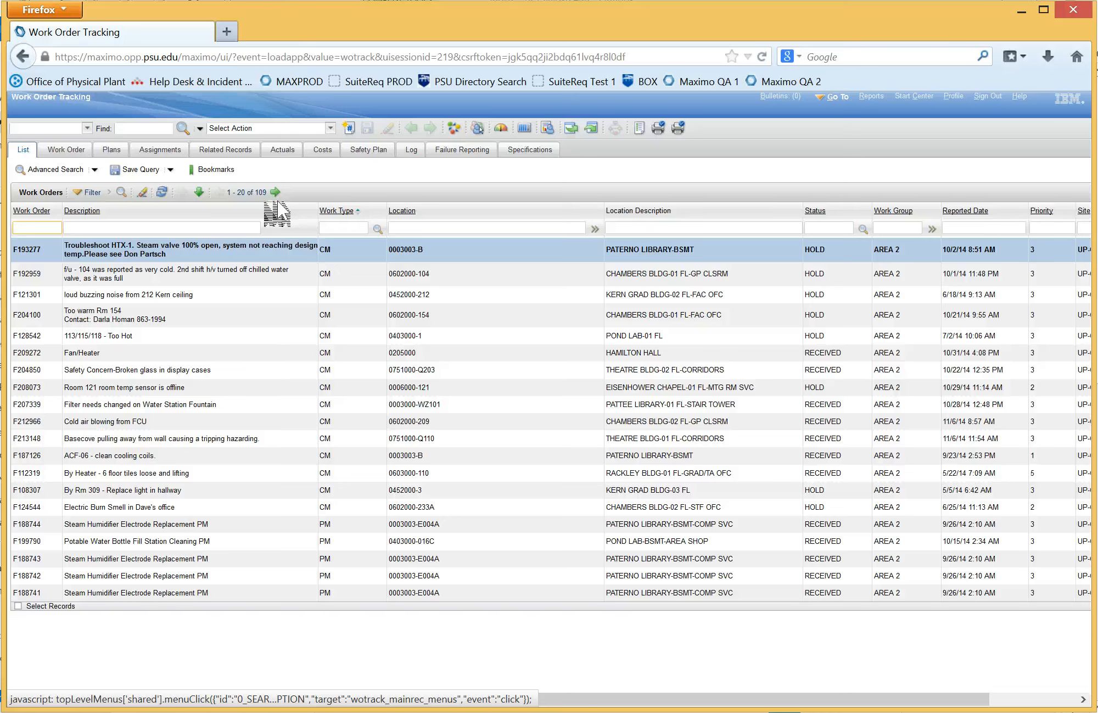
Step: Start saving the current query and name it "Area 2 Active Work Orders"
left_click(134, 170)
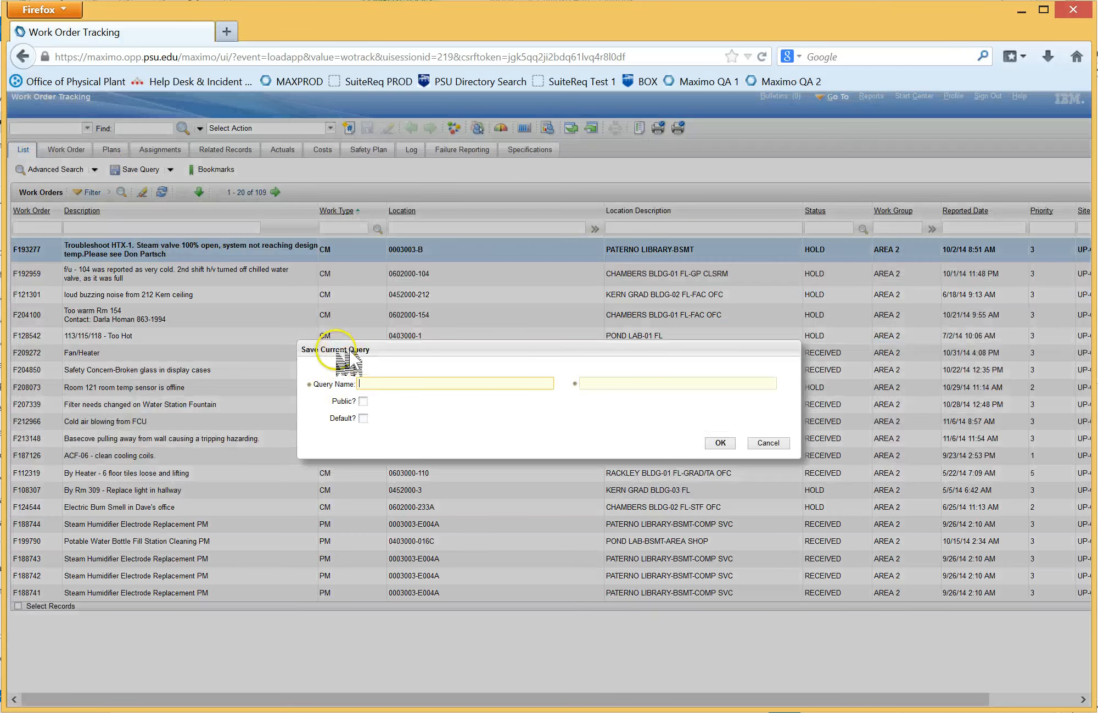
left_click(391, 382)
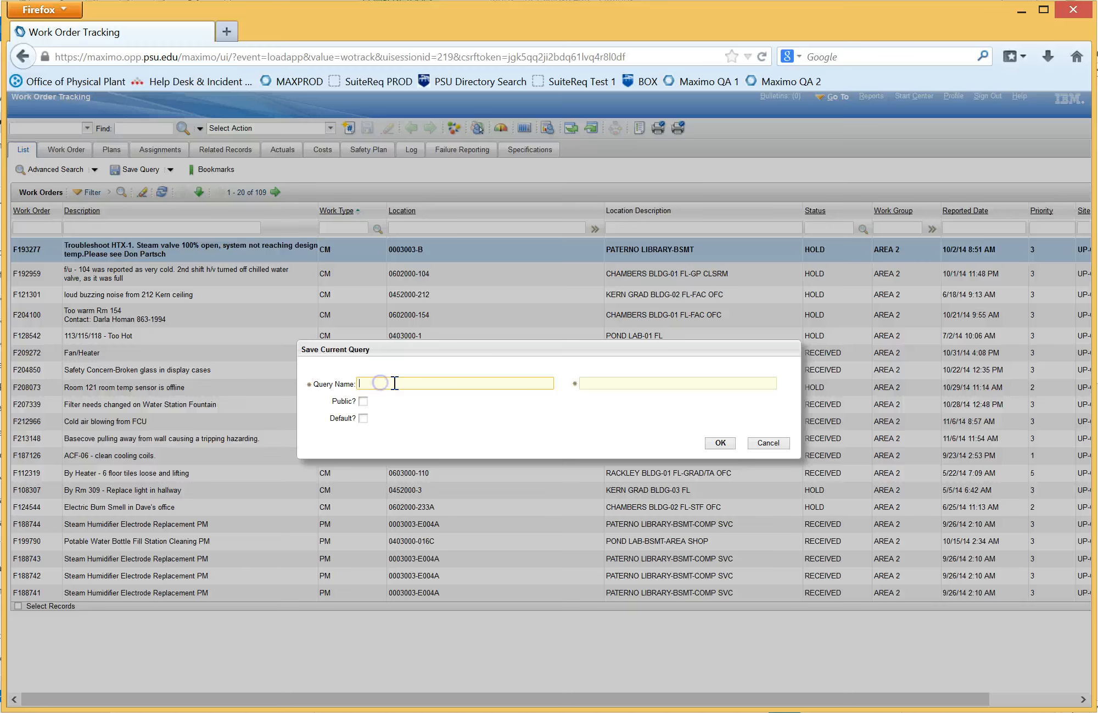
type("Area 2 Active Work Orders")
Step: Copy the query name into the required description field and save the query, leaving it neither public nor default
left_click_drag(459, 379, 358, 383)
right_click(392, 383)
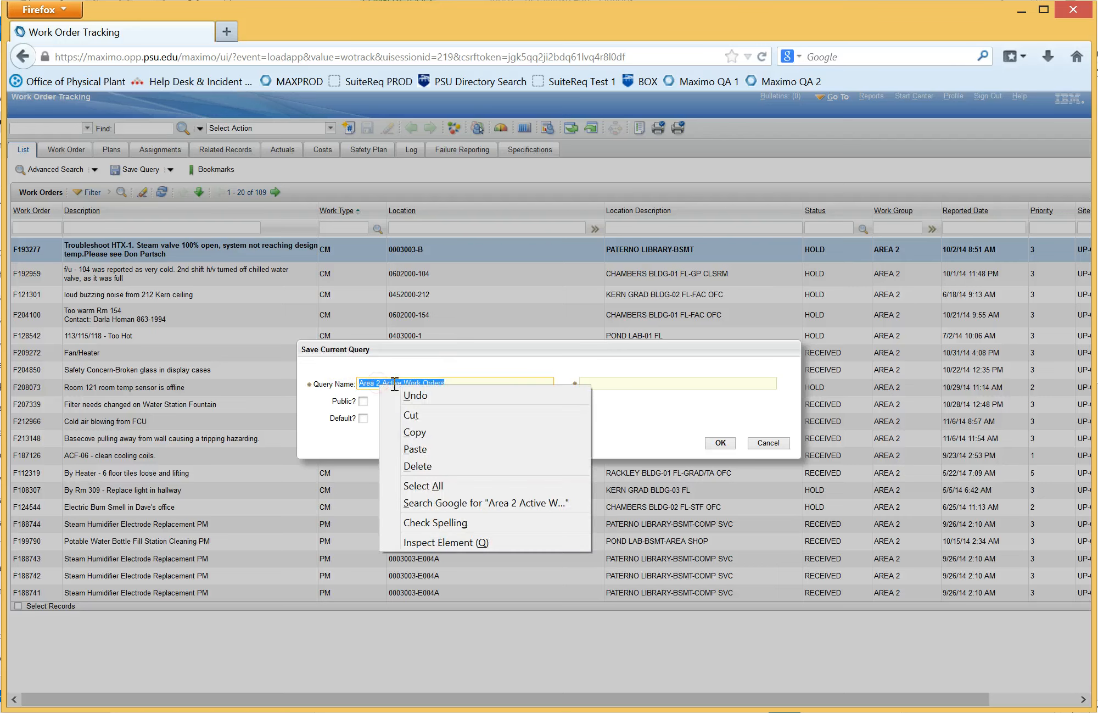
left_click(427, 431)
left_click(599, 383)
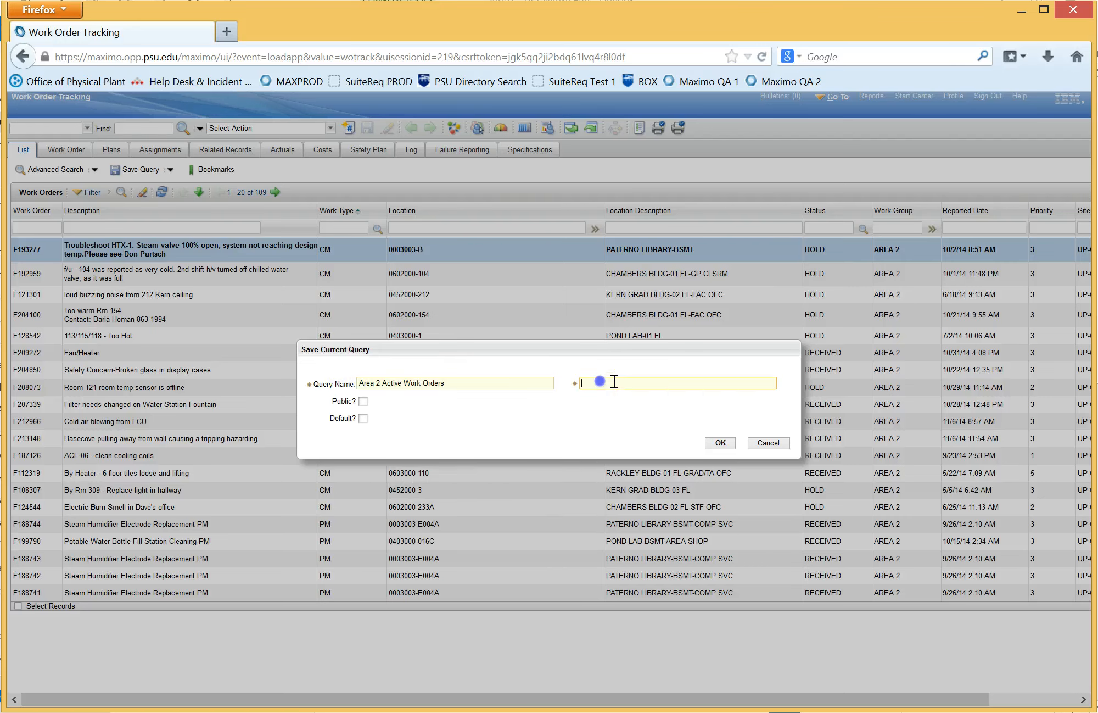
right_click(602, 383)
left_click(640, 447)
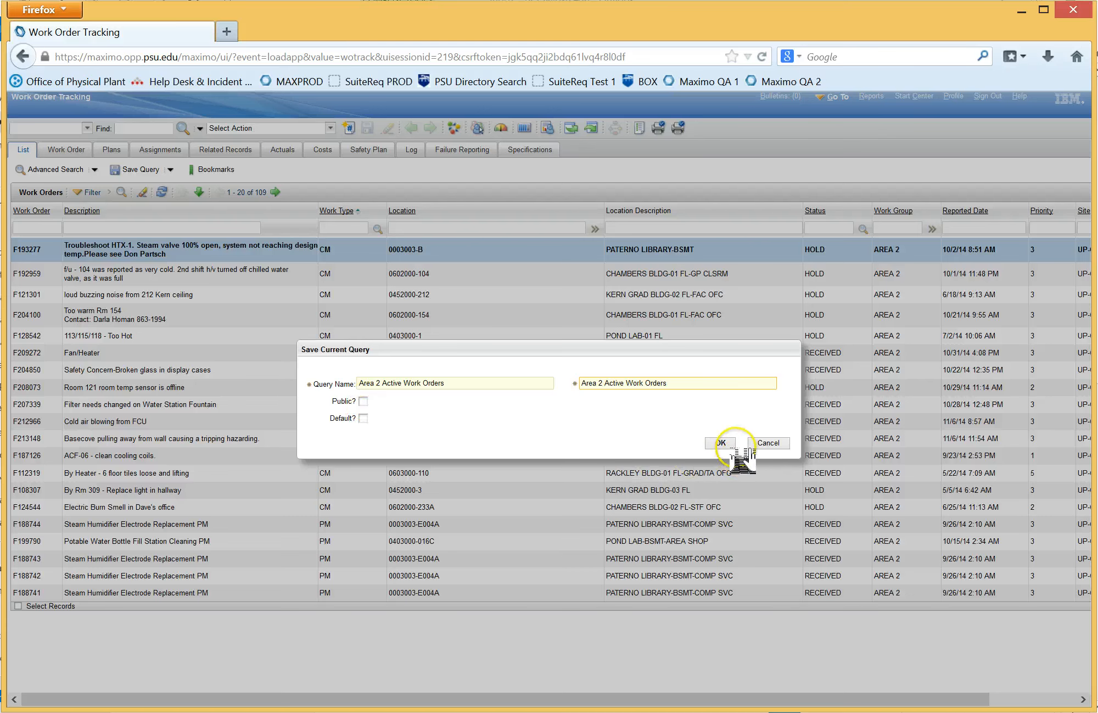
left_click(720, 442)
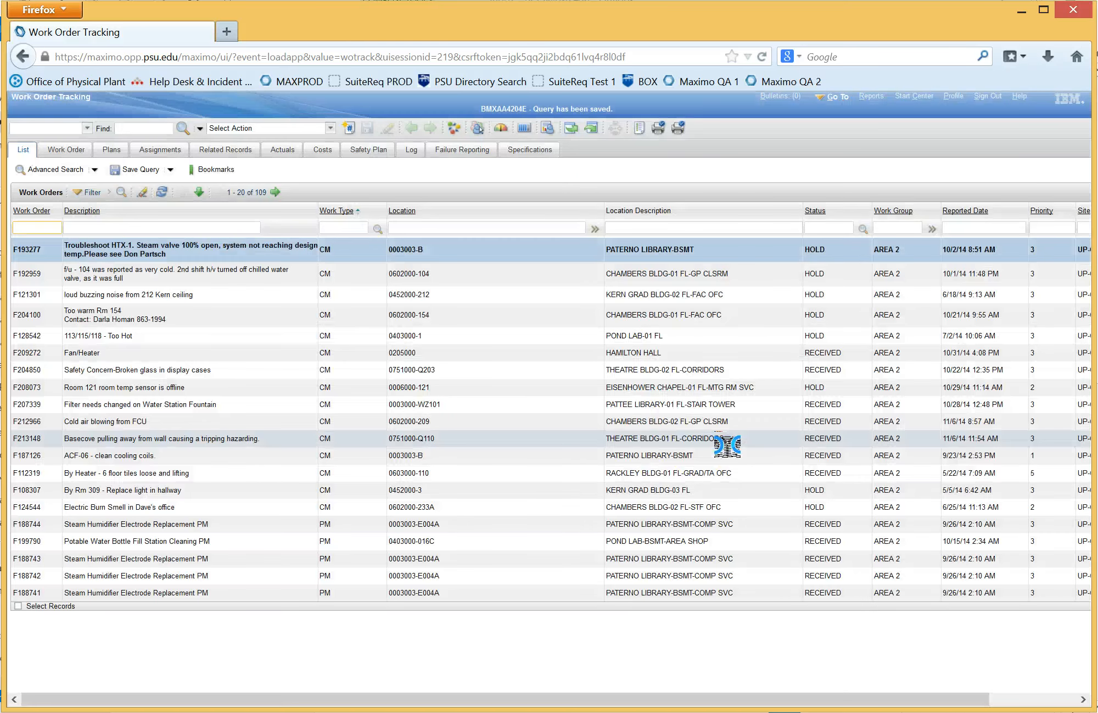
left_click(715, 277)
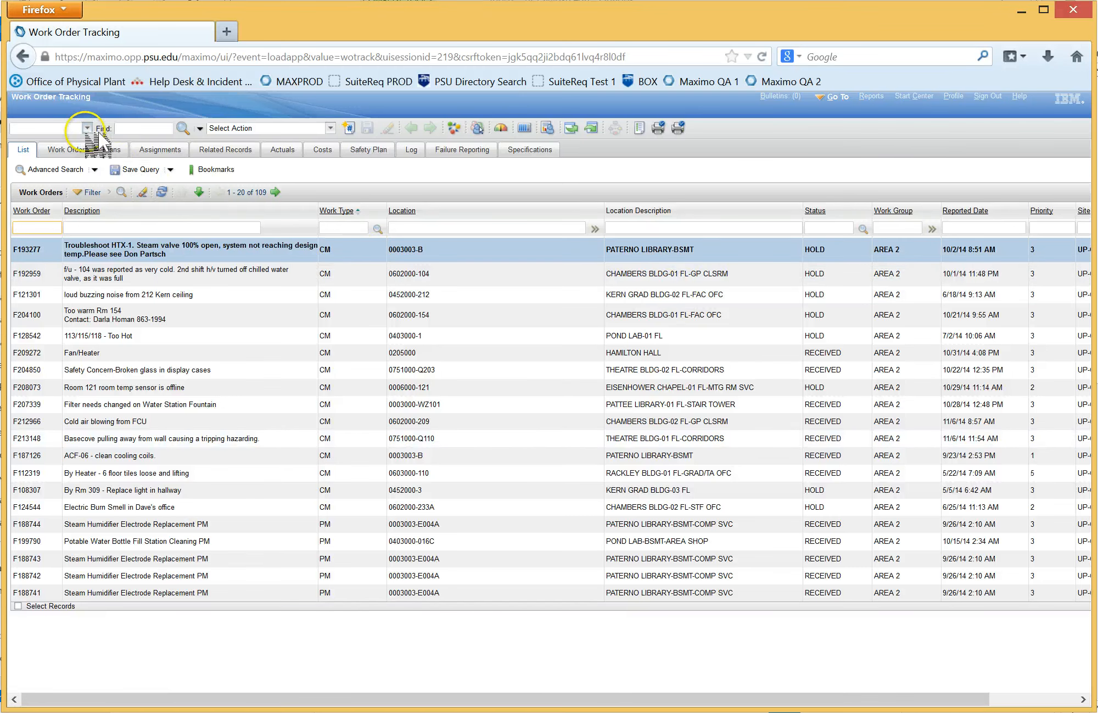
Step: Reopen Work Order Tracking and look through the list of saved queries for the Area 2 entry
left_click(836, 97)
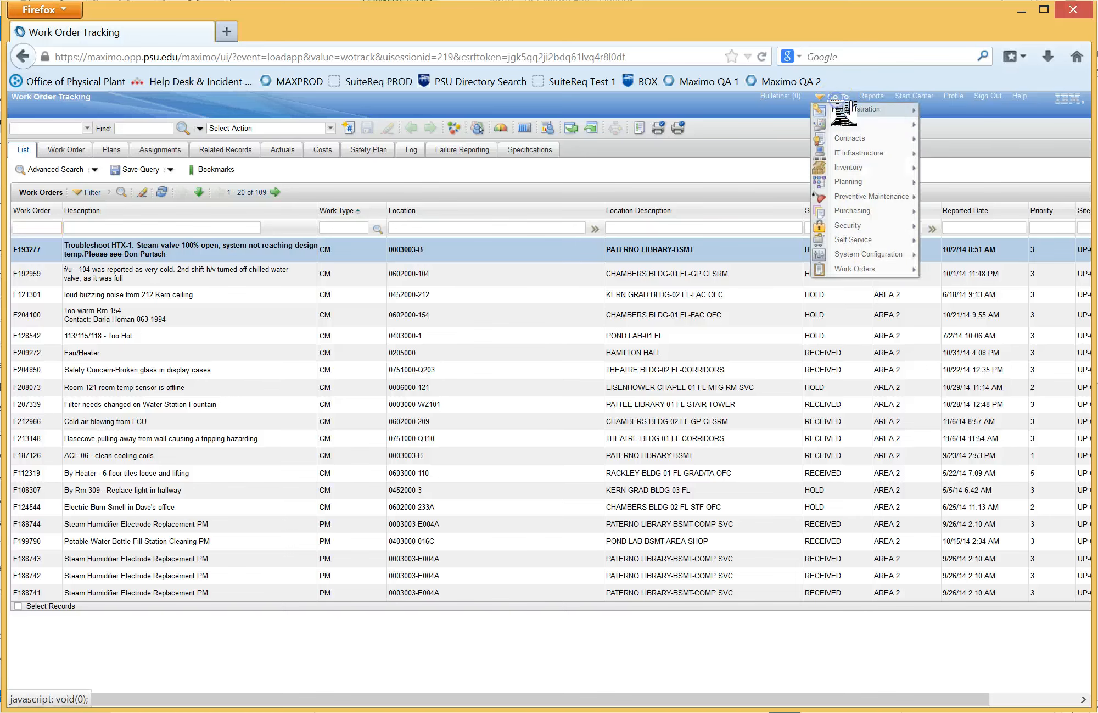
mouse_move(874, 269)
left_click(948, 269)
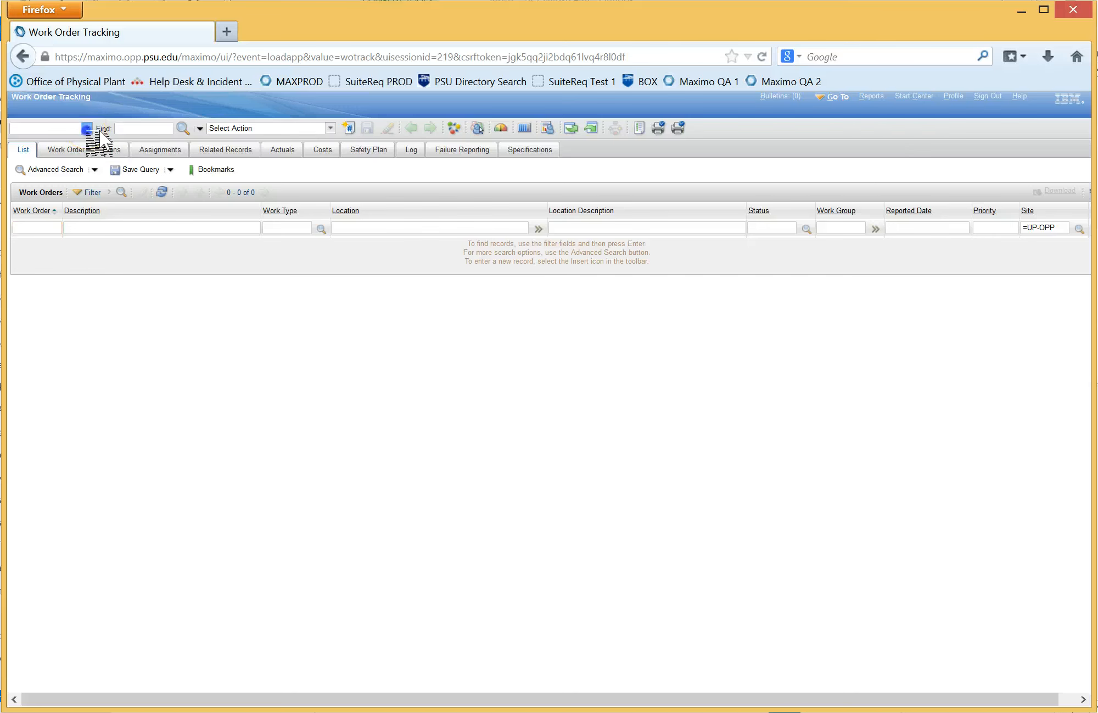
left_click(87, 128)
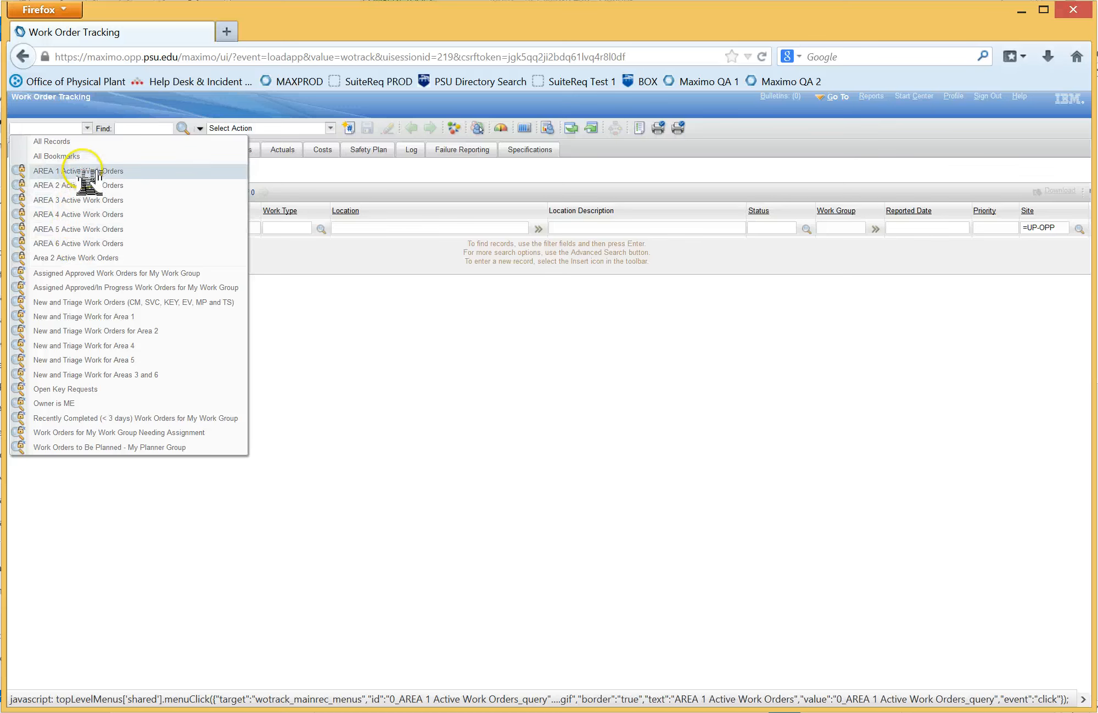
left_click(85, 249)
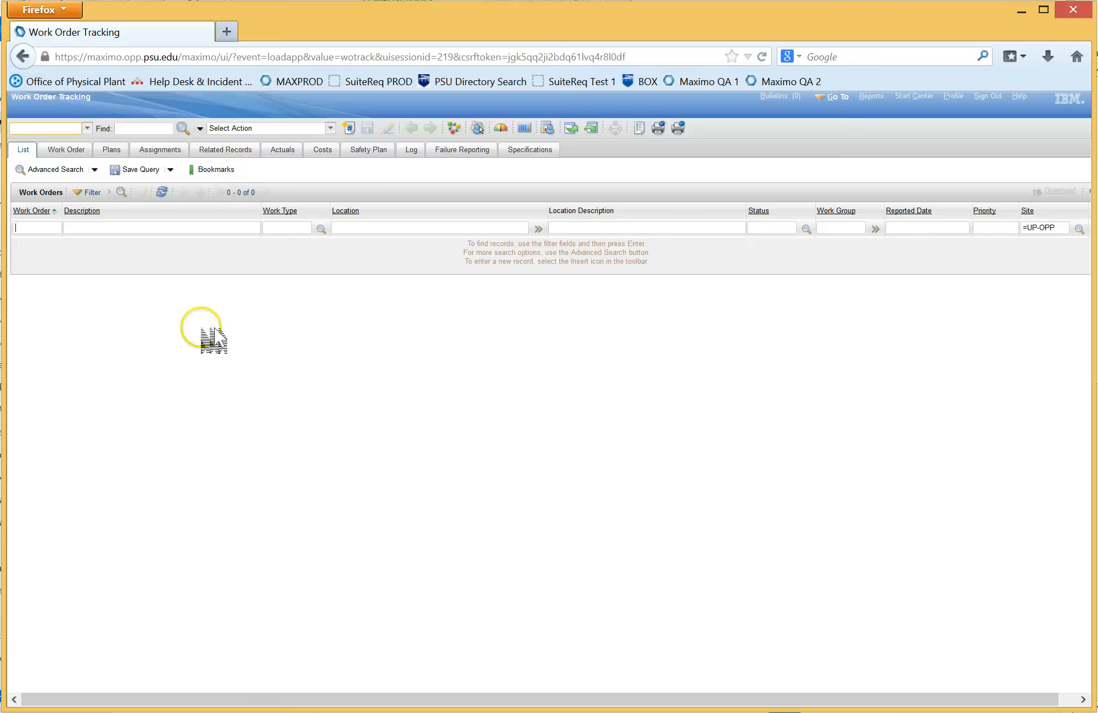
Step: Open the where clause editor for work orders, switch to the Outlook draft email and copy its full where clause
left_click(94, 169)
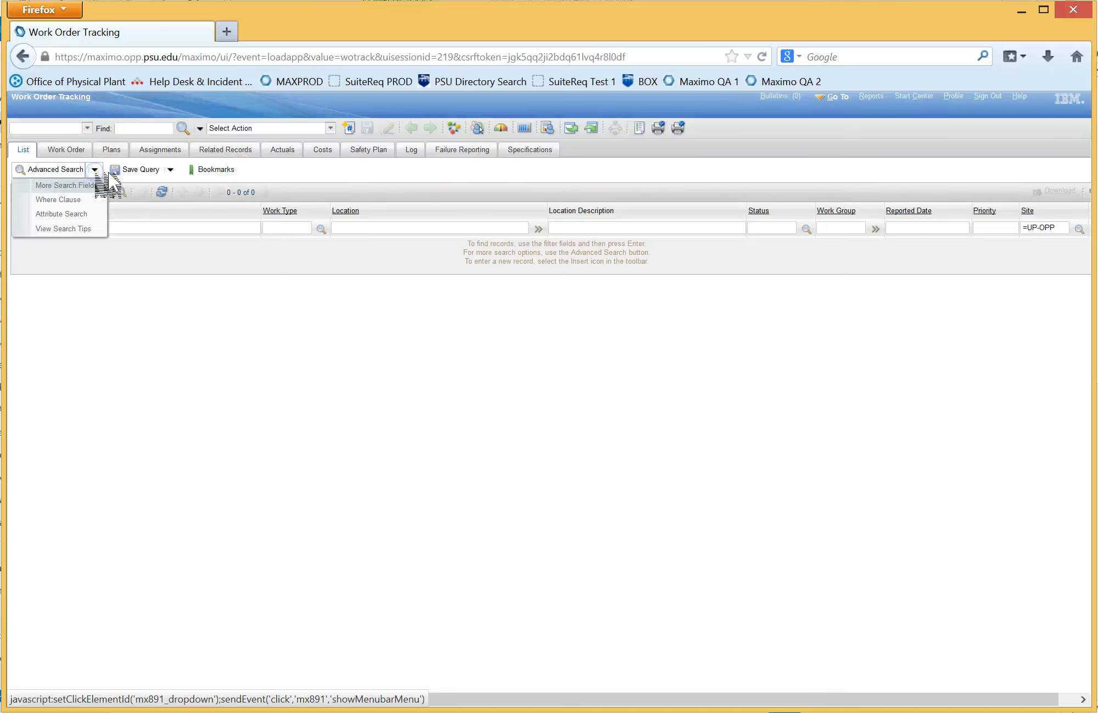
left_click(84, 200)
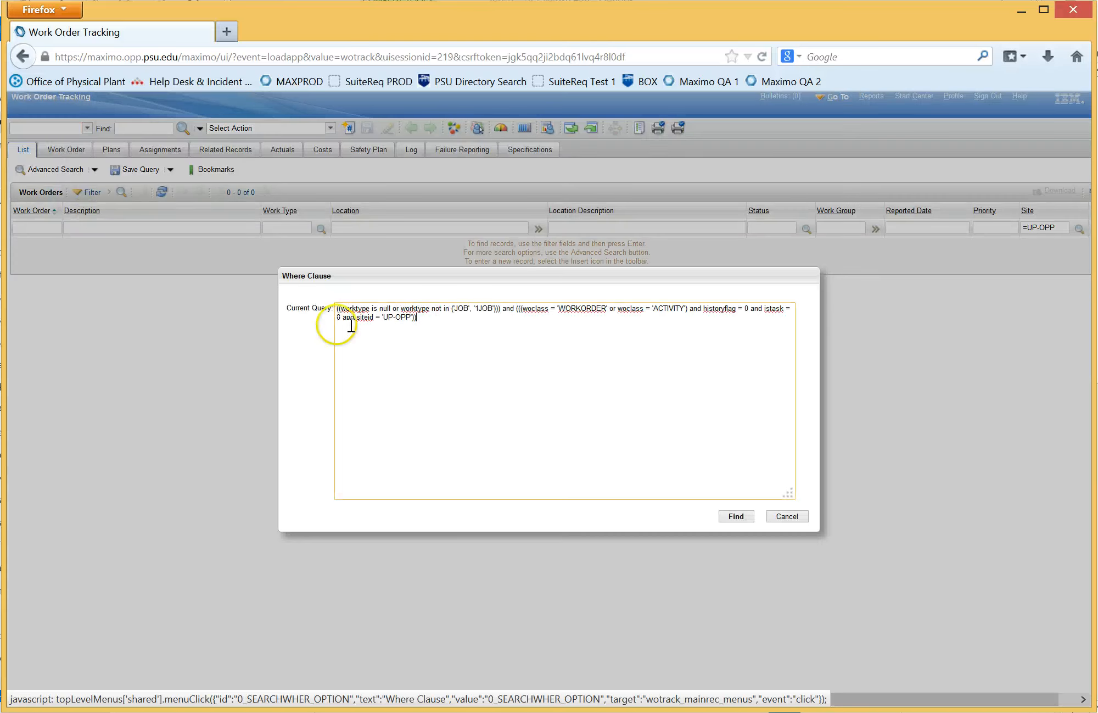
left_click_drag(428, 318, 351, 298)
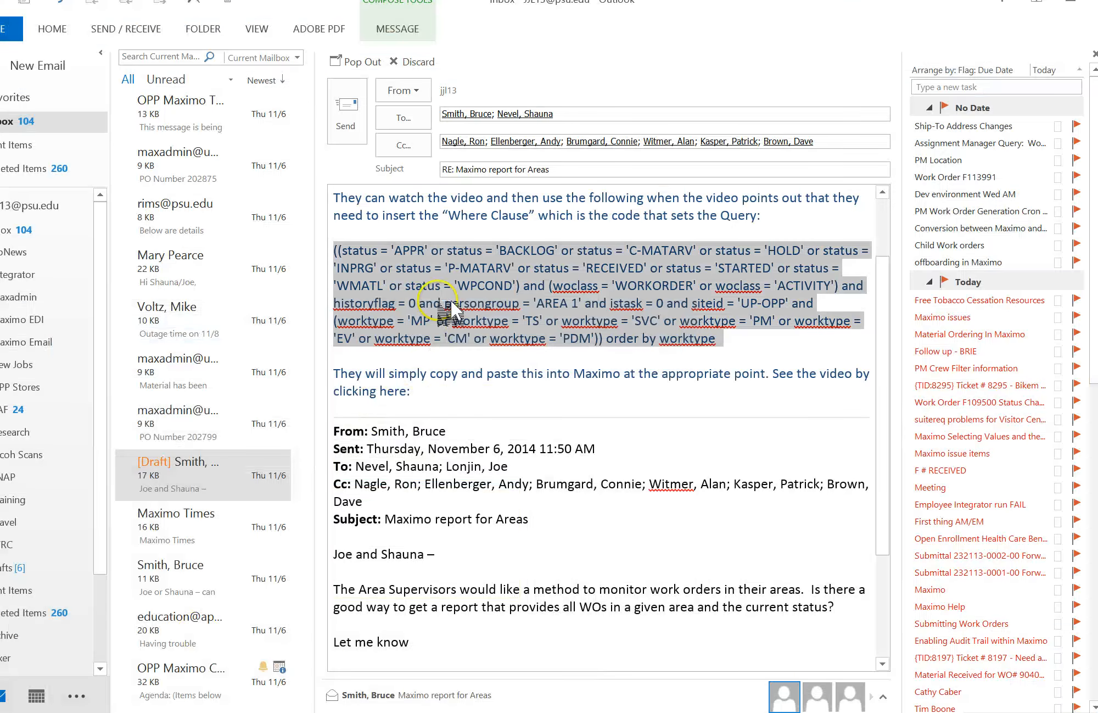
right_click(444, 289)
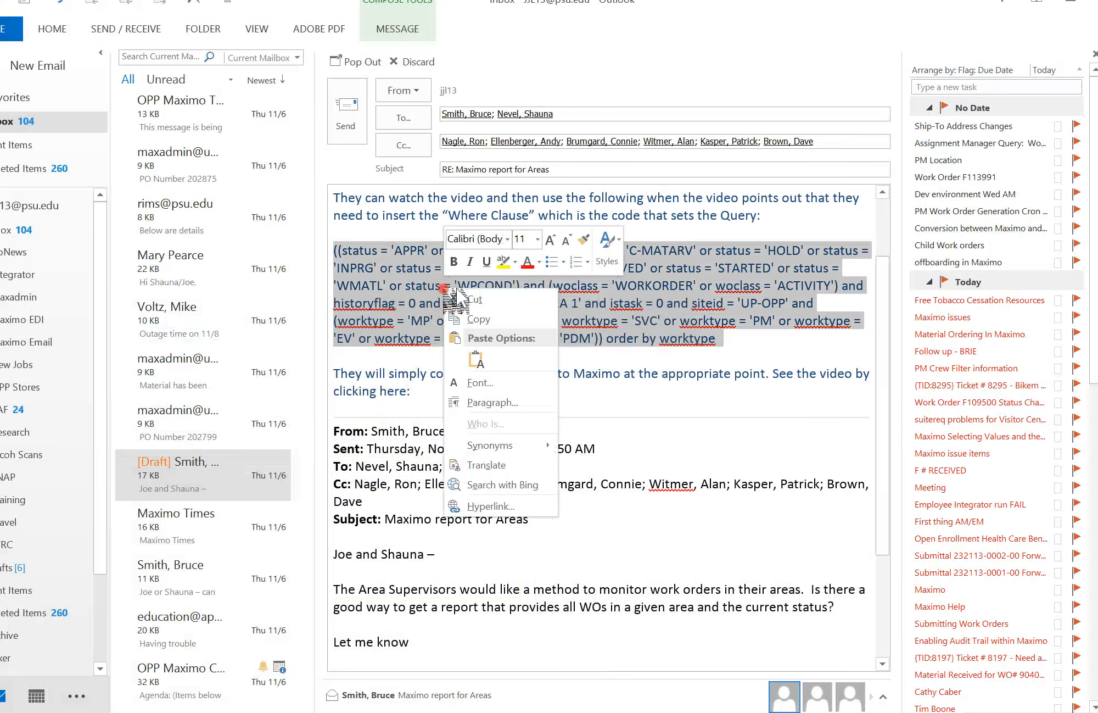
left_click(473, 319)
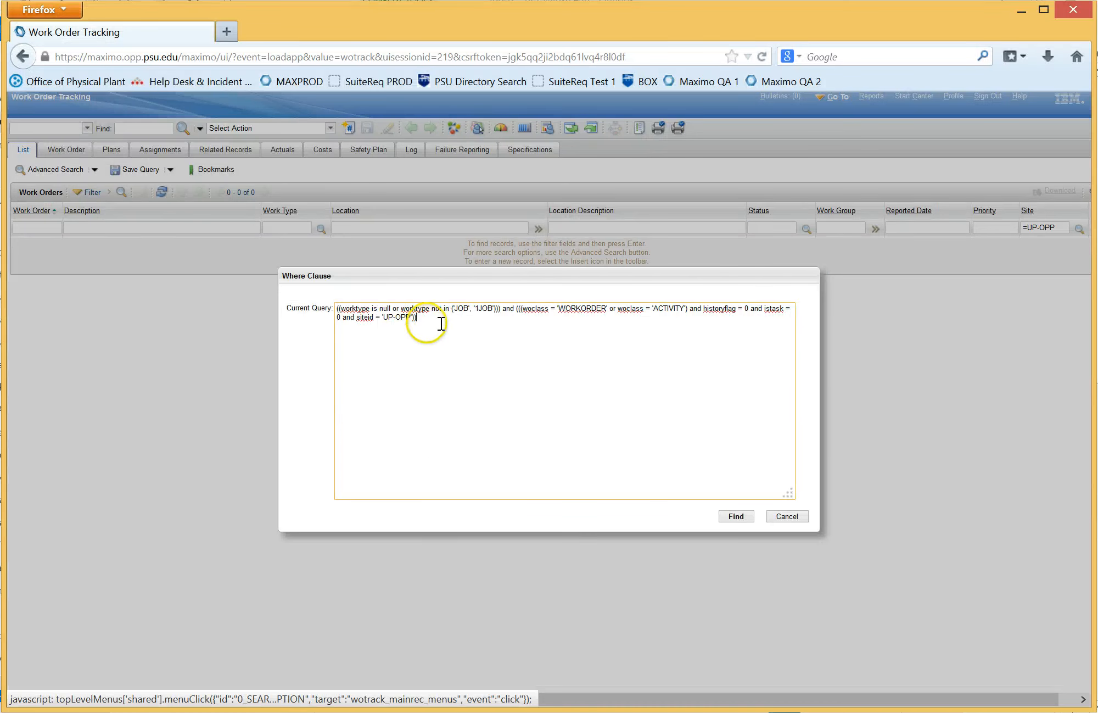
Step: Back in Maximo, replace the entire default where clause with the one copied from the email
left_click_drag(441, 324, 319, 298)
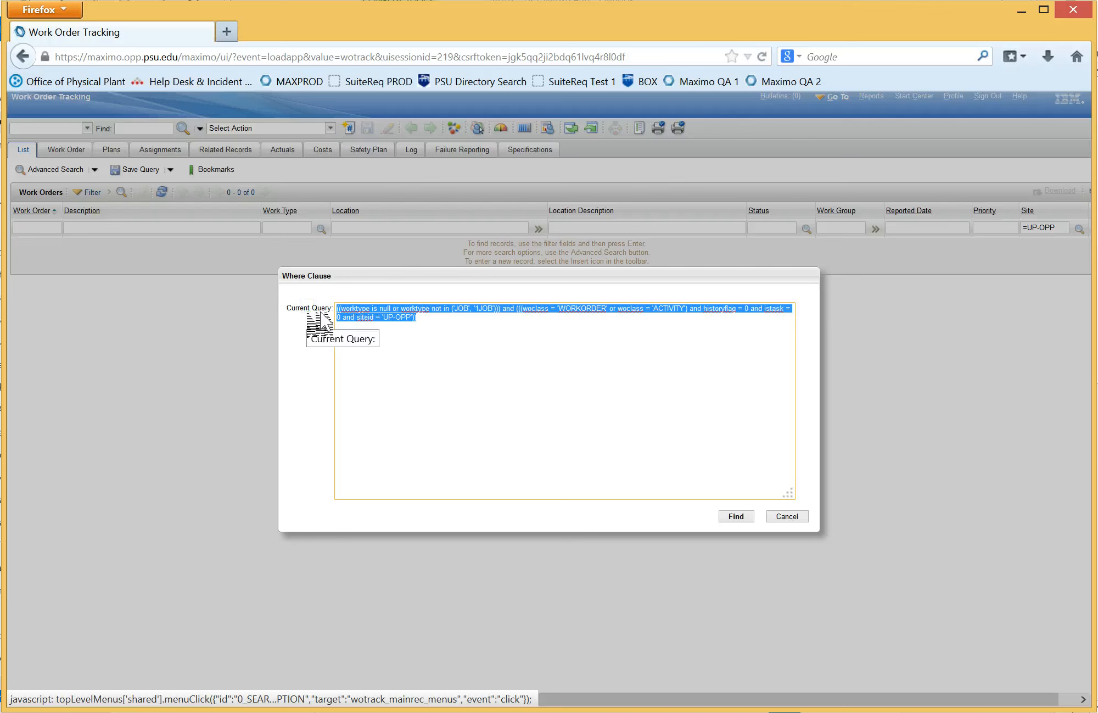
key("BackSpace")
right_click(357, 310)
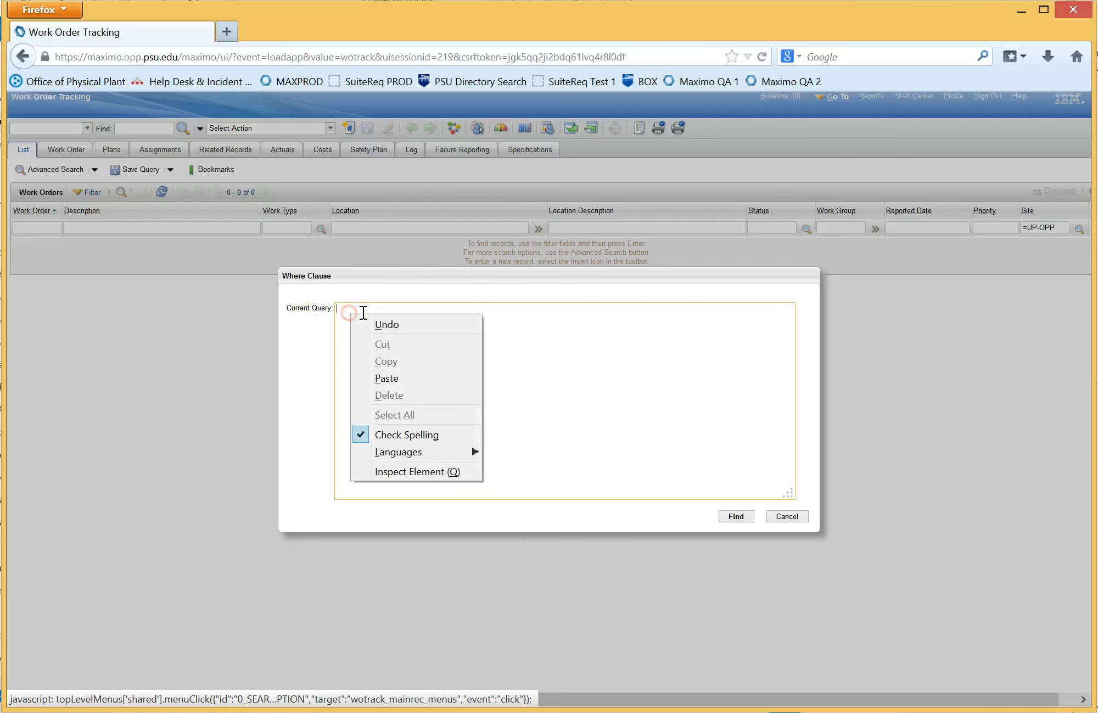
left_click(385, 376)
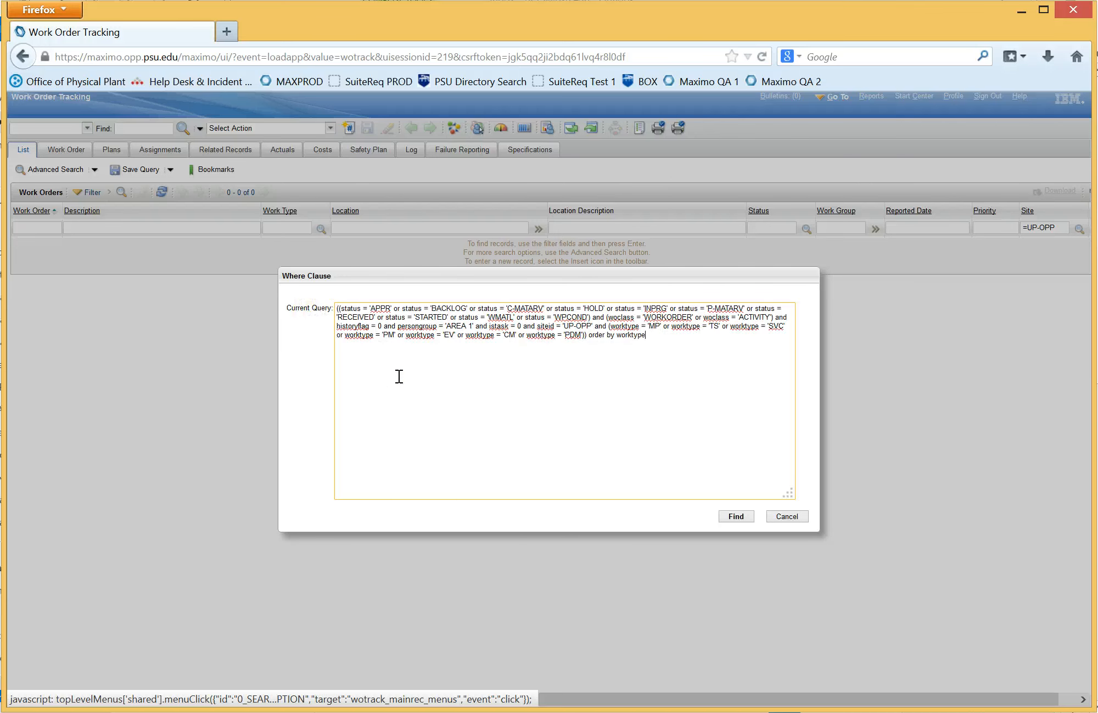
Step: Set the persongroup value in the pasted where clause to 'AREA 2', keeping its quotation marks, and run the query
left_click(467, 326)
left_click(475, 326)
left_click_drag(475, 326, 458, 318)
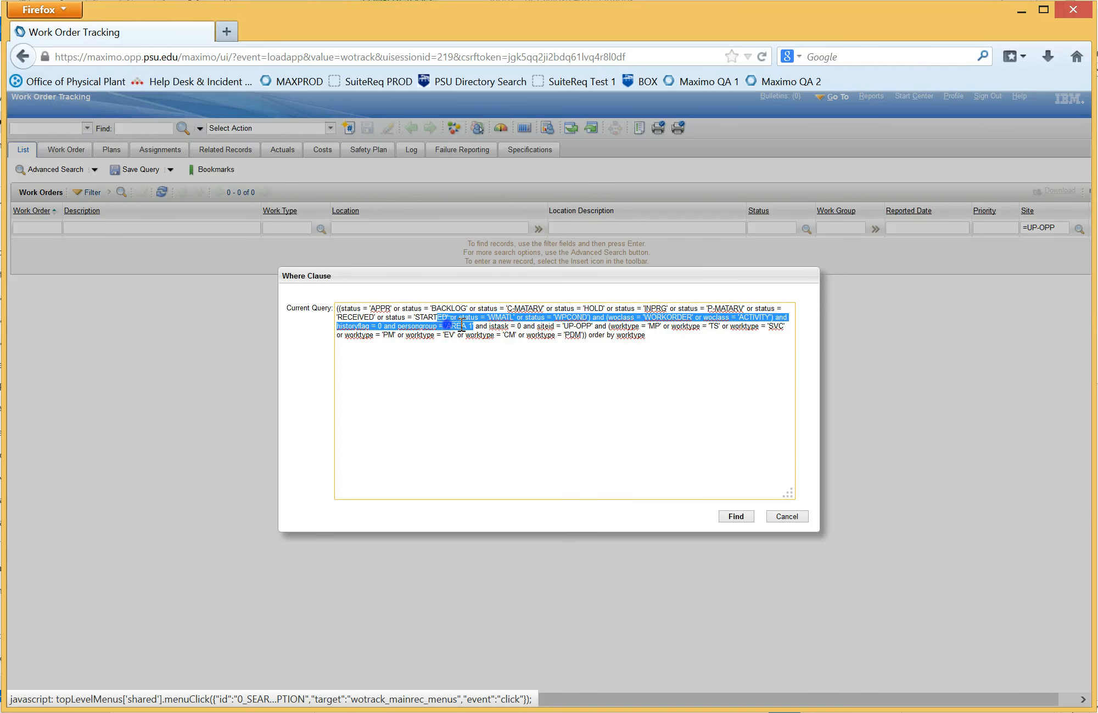
left_click(462, 325)
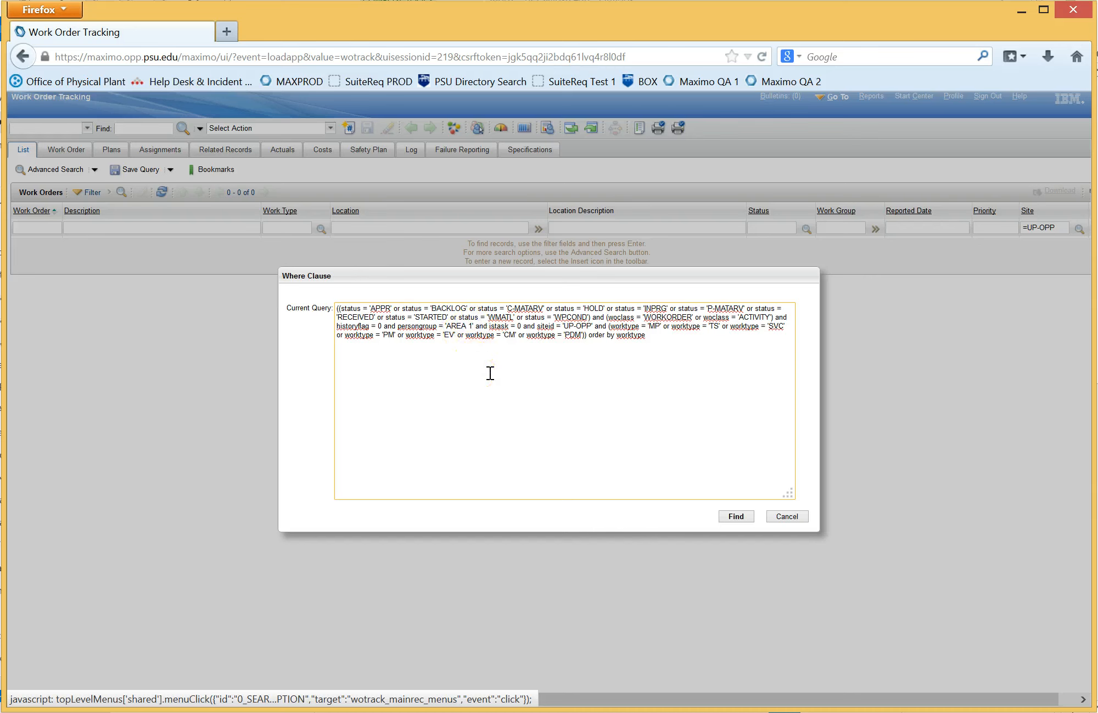
key("BackSpace")
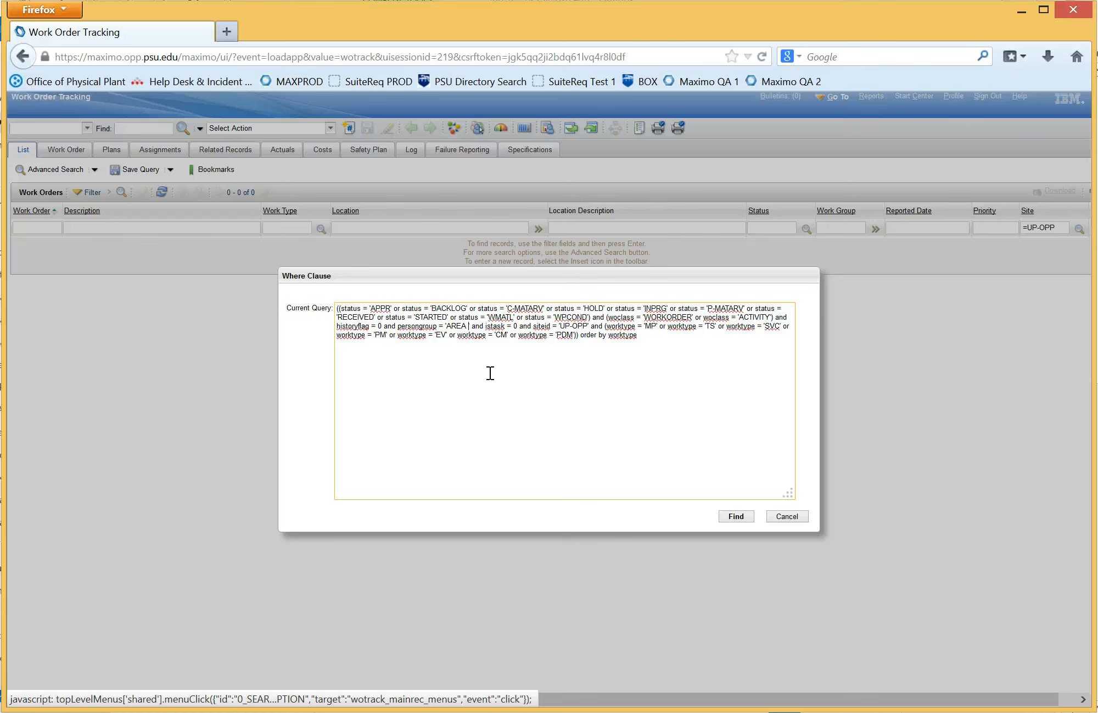
type("2")
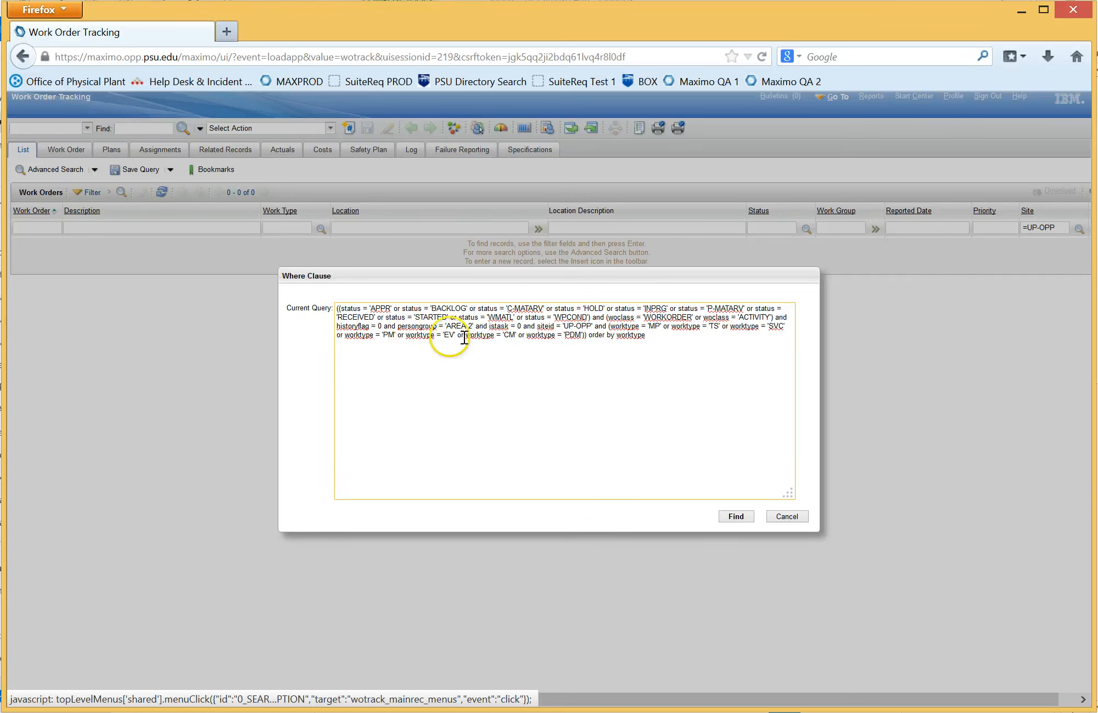
type("'")
left_click(739, 517)
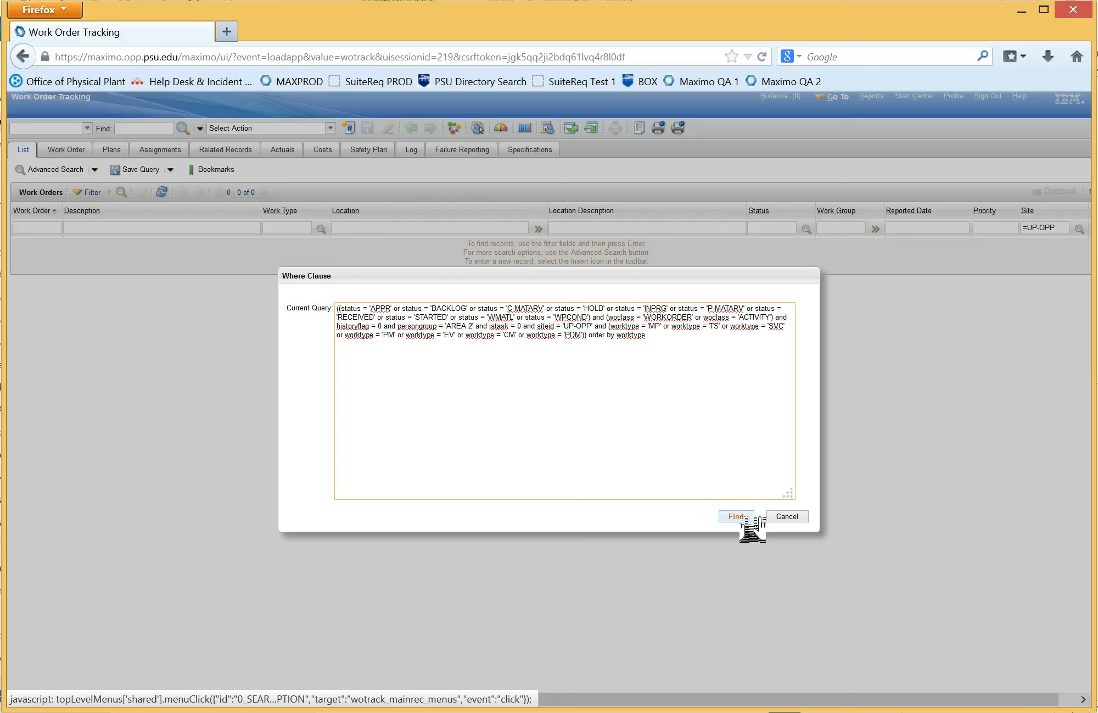
left_click(737, 516)
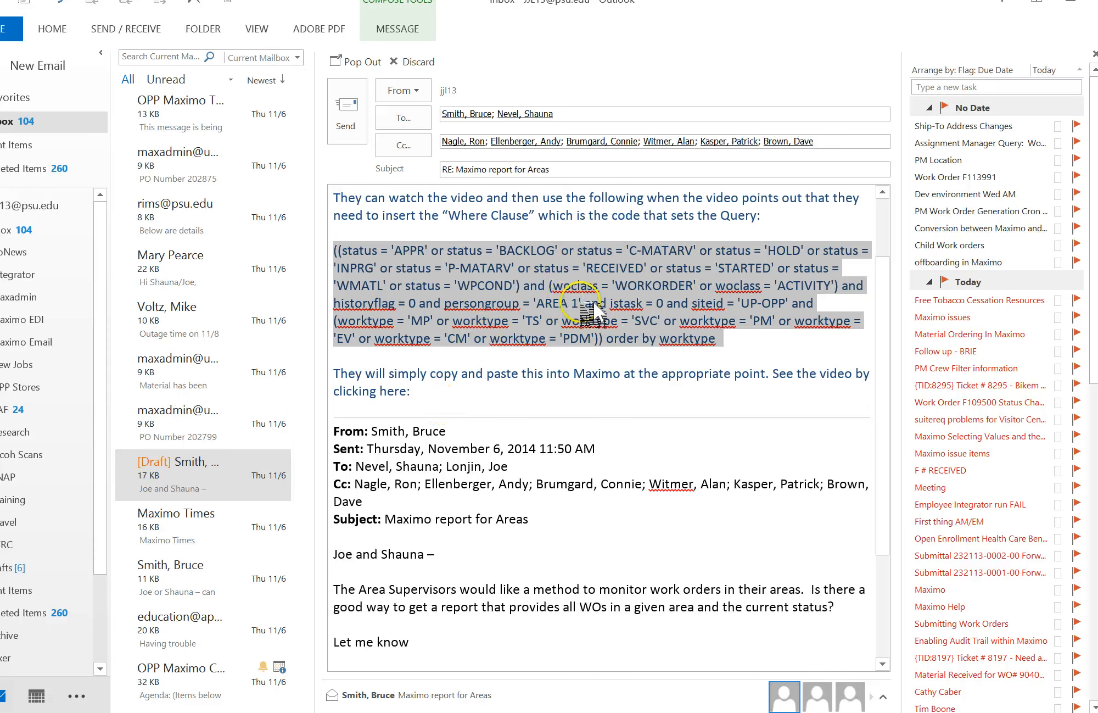
Step: Switch to the Outlook draft and set the persongroup value in its where clause to 'AREA 2'
left_click(578, 302)
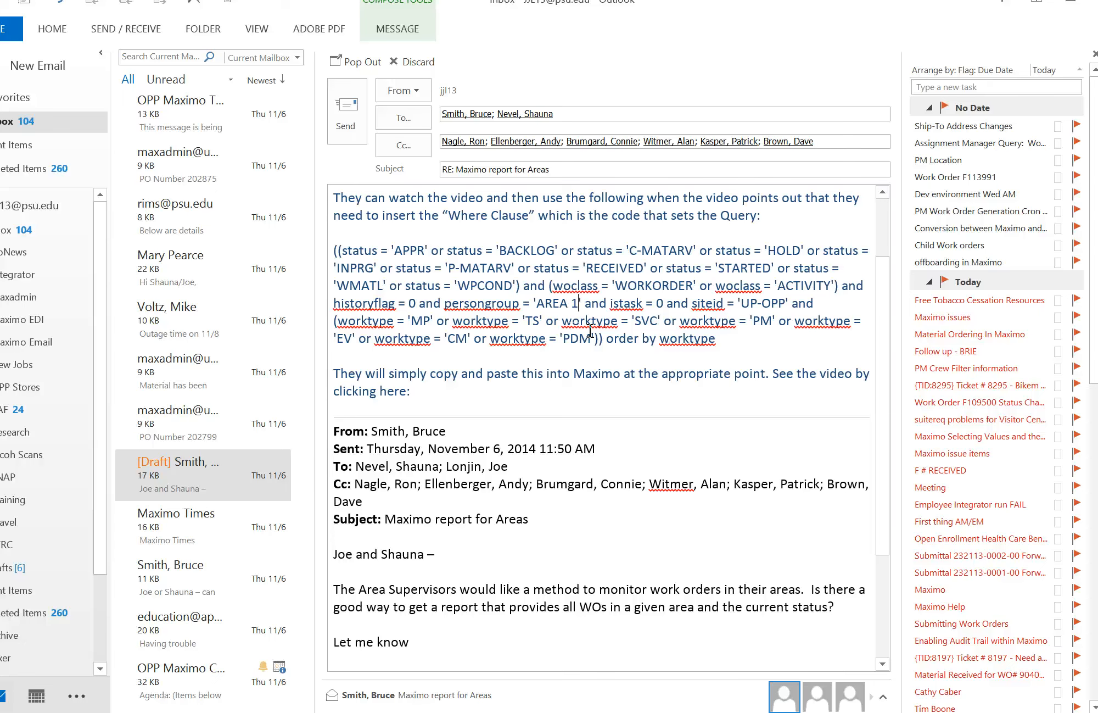
key("BackSpace")
type("2")
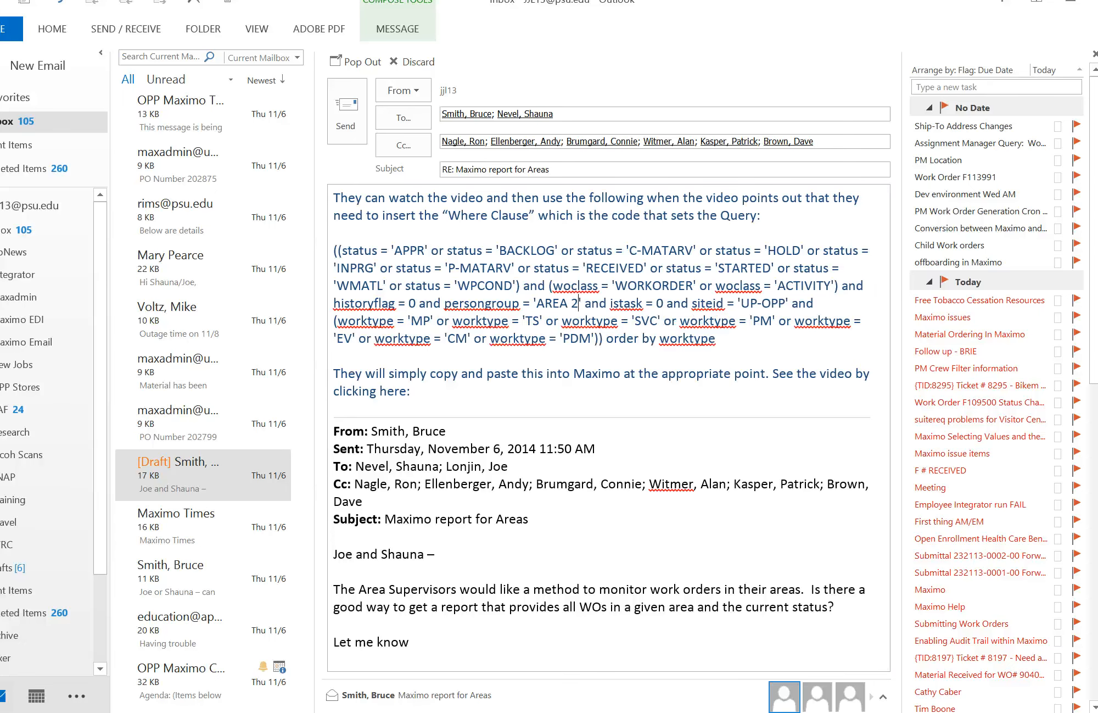